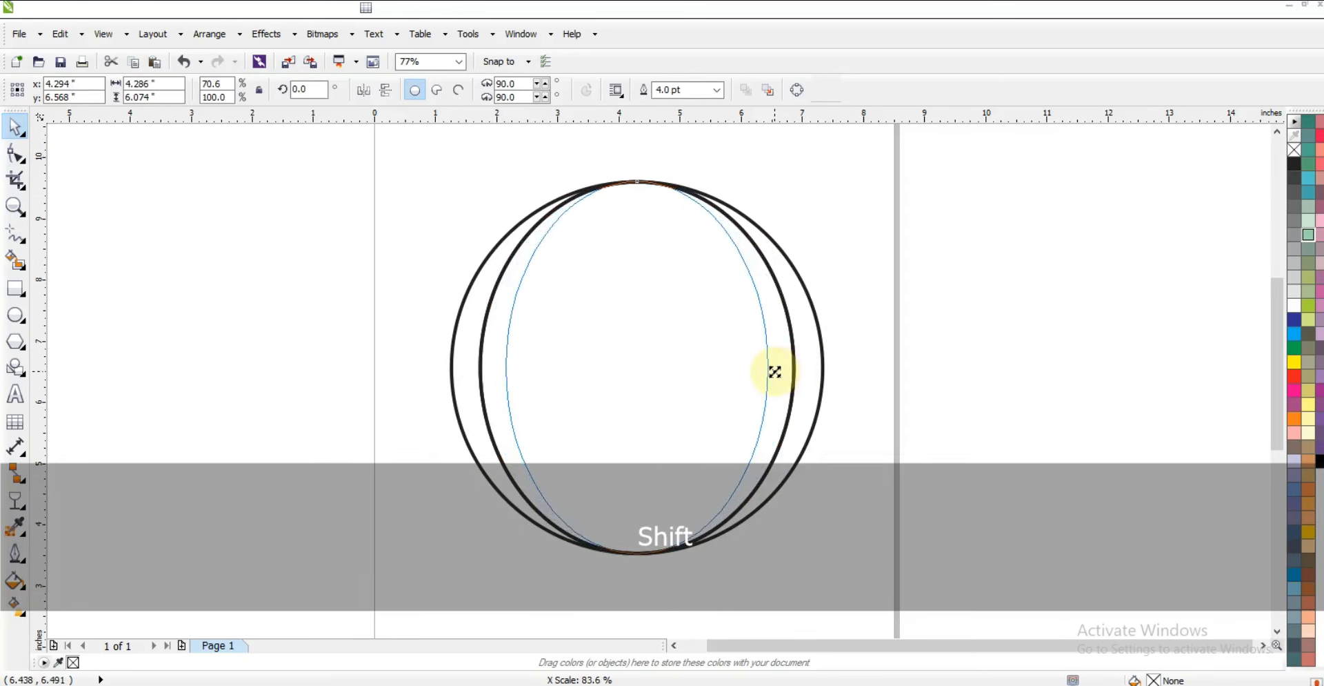
Step: Add progressively narrower centred copies of the inner ellipse inside the circle, the narrowest about 1.48 in wide
key(KP_Add)
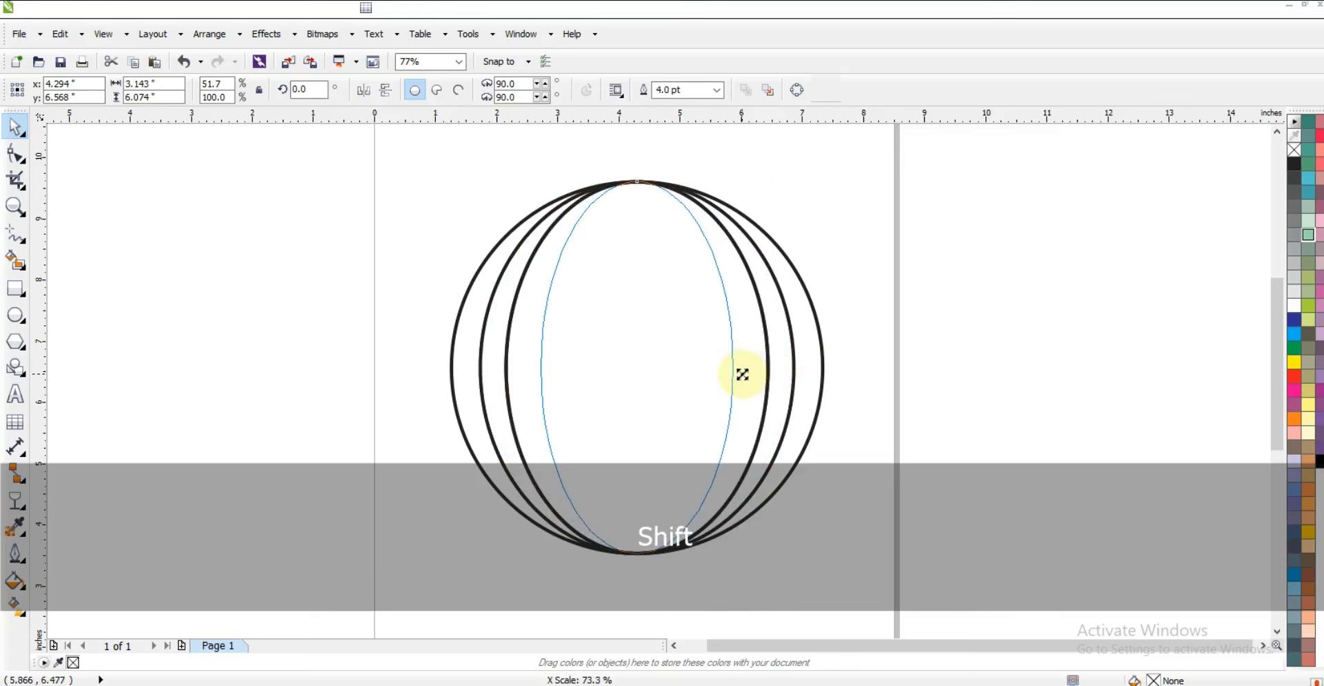
key(KP_Add)
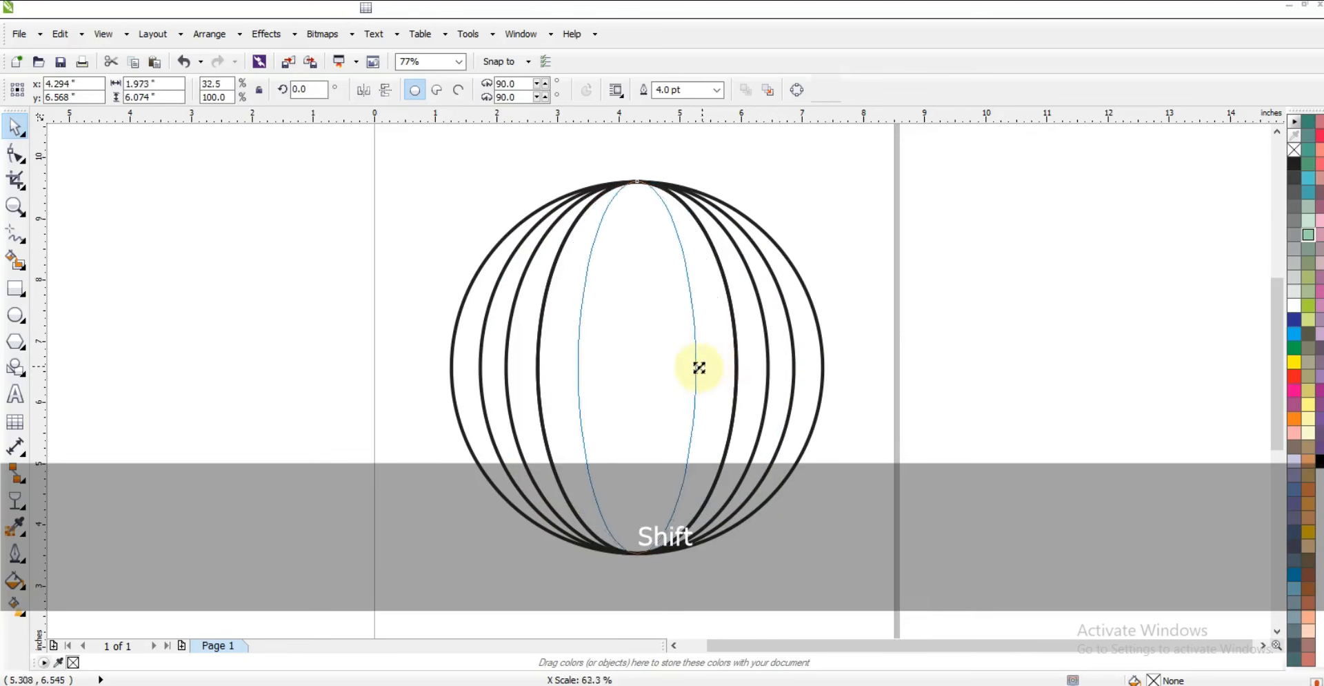
click(952, 325)
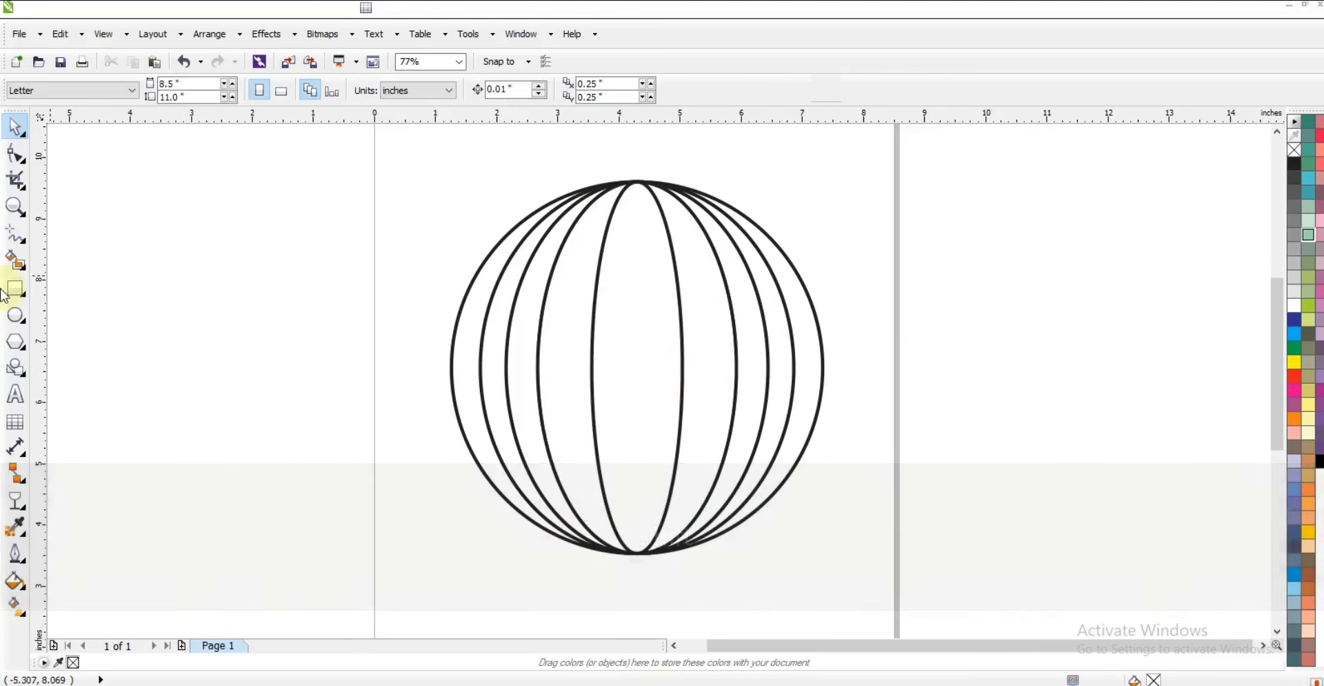
Step: Smart-fill the two outermost crescents, the second bands inward from them and the central ellipse with blue-grey
click(18, 262)
click(788, 289)
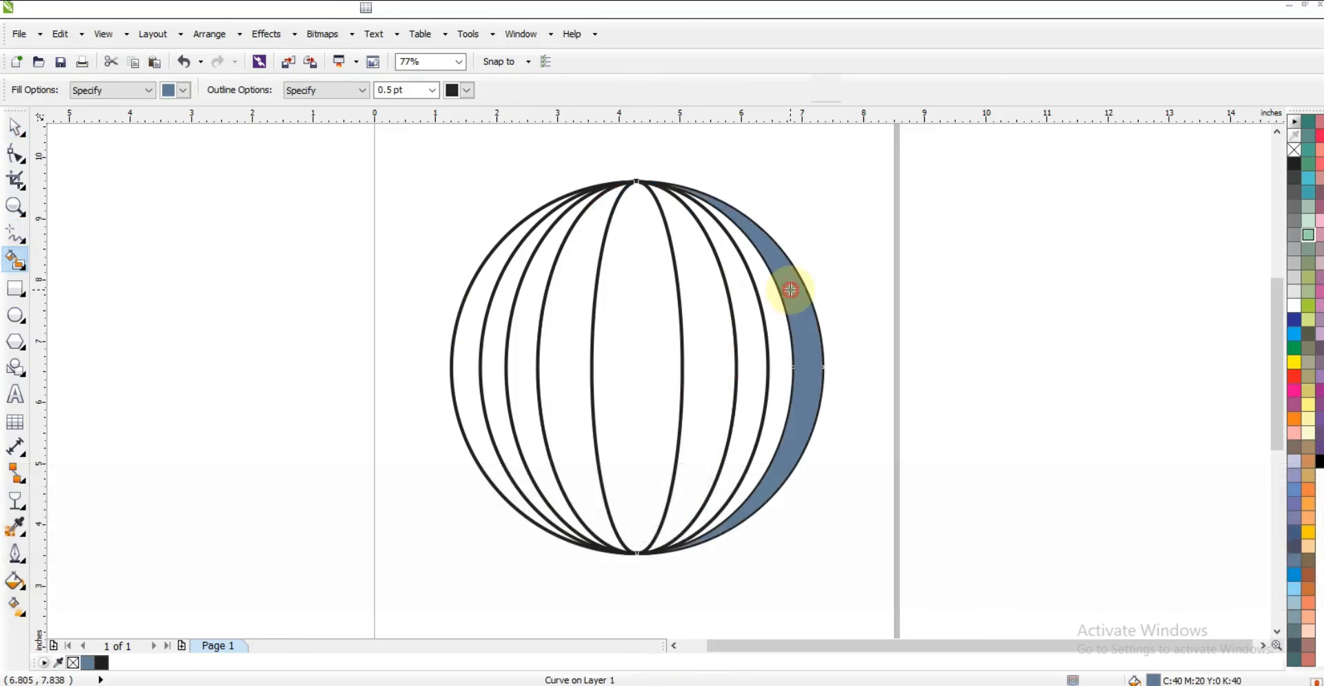
click(479, 284)
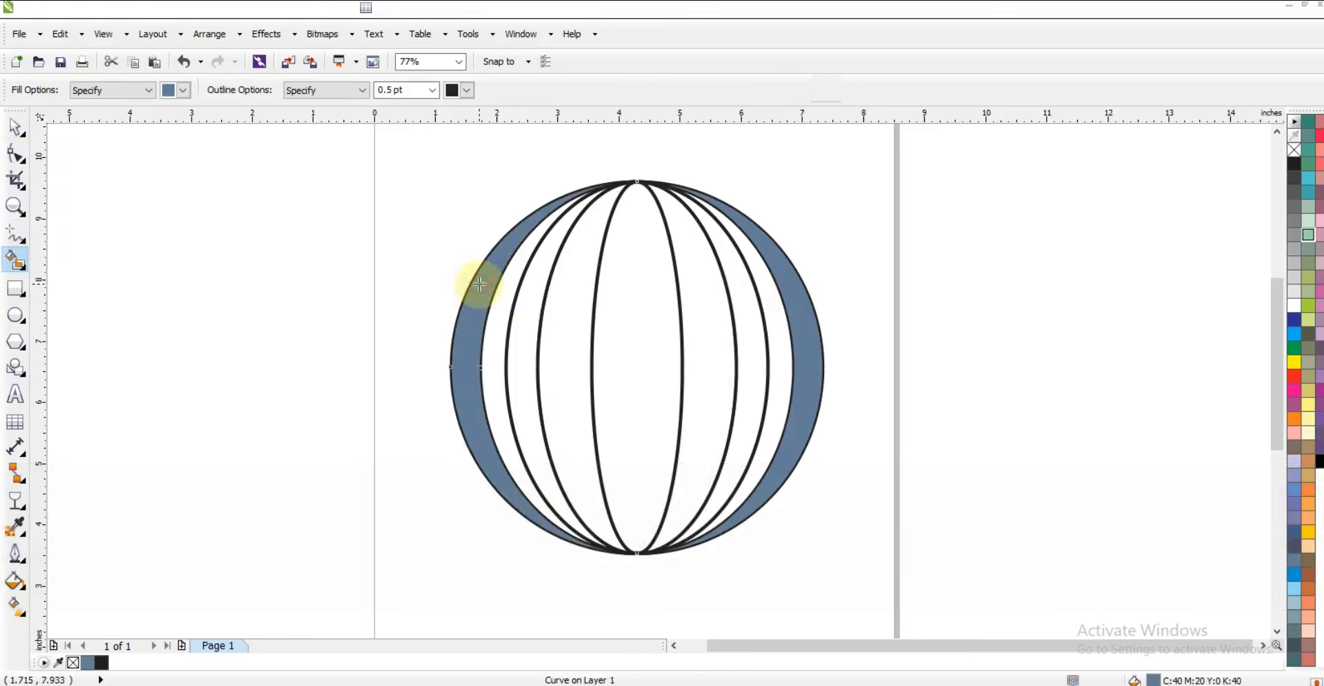
click(740, 321)
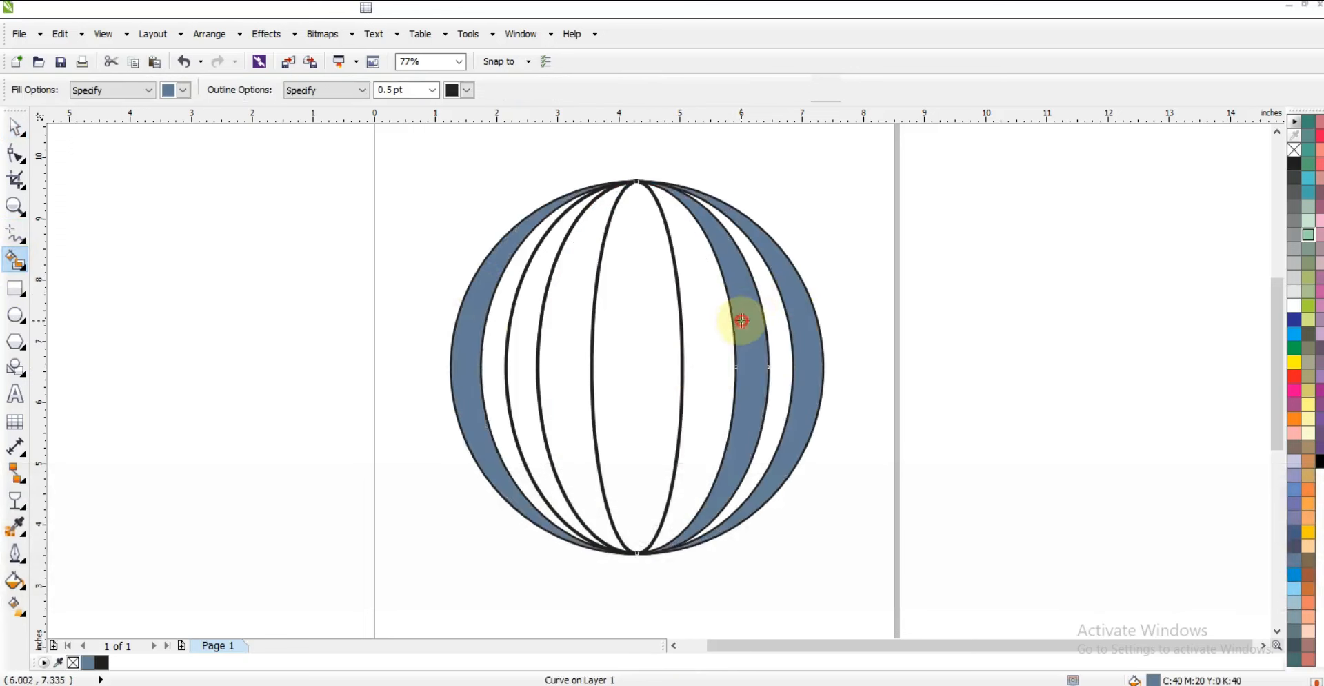
click(529, 338)
click(631, 350)
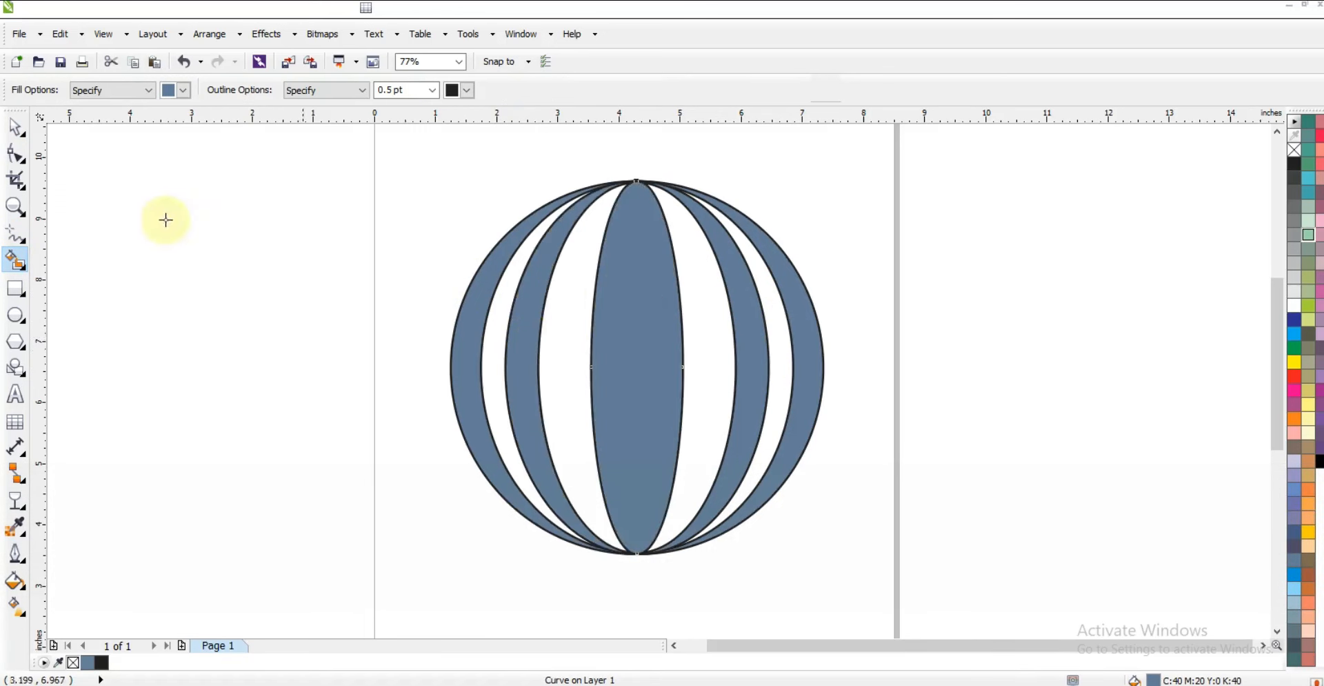
click(16, 130)
click(196, 324)
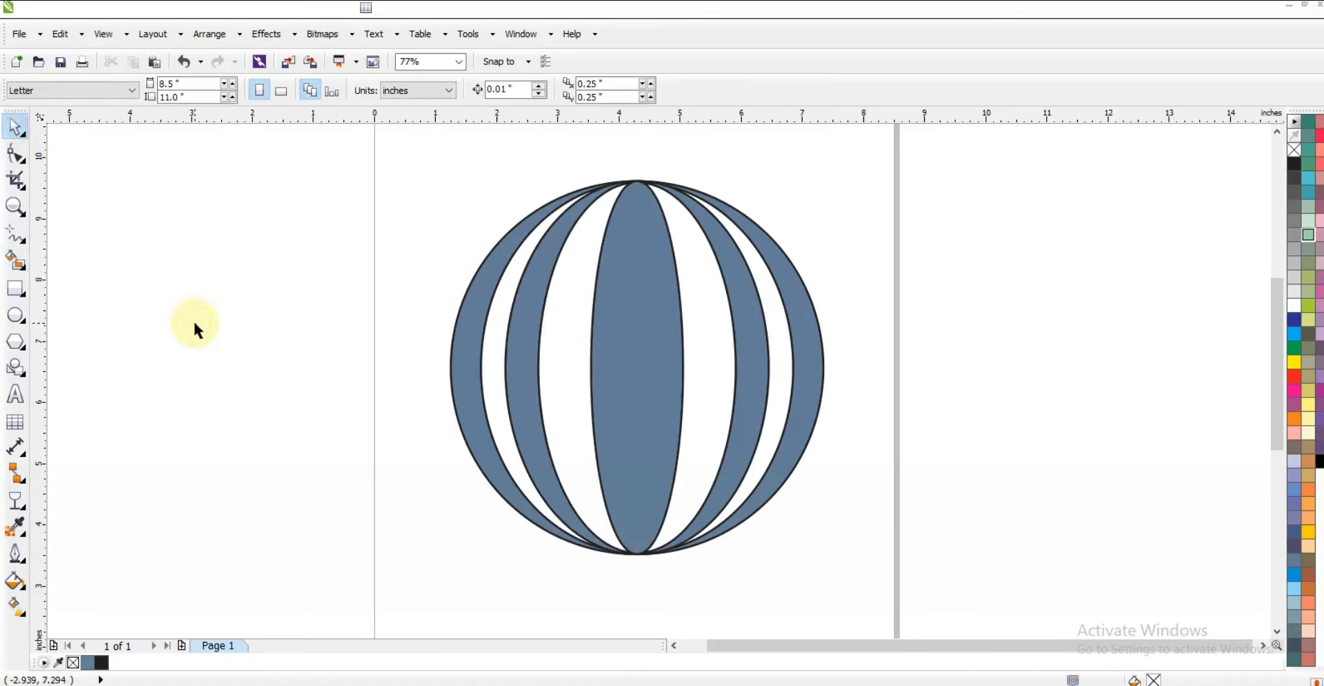
Step: Weld the five blue-grey stripes into one shape and move it straight left, beside the original ellipse outlines
click(620, 314)
shift+click(748, 330)
shift+click(799, 343)
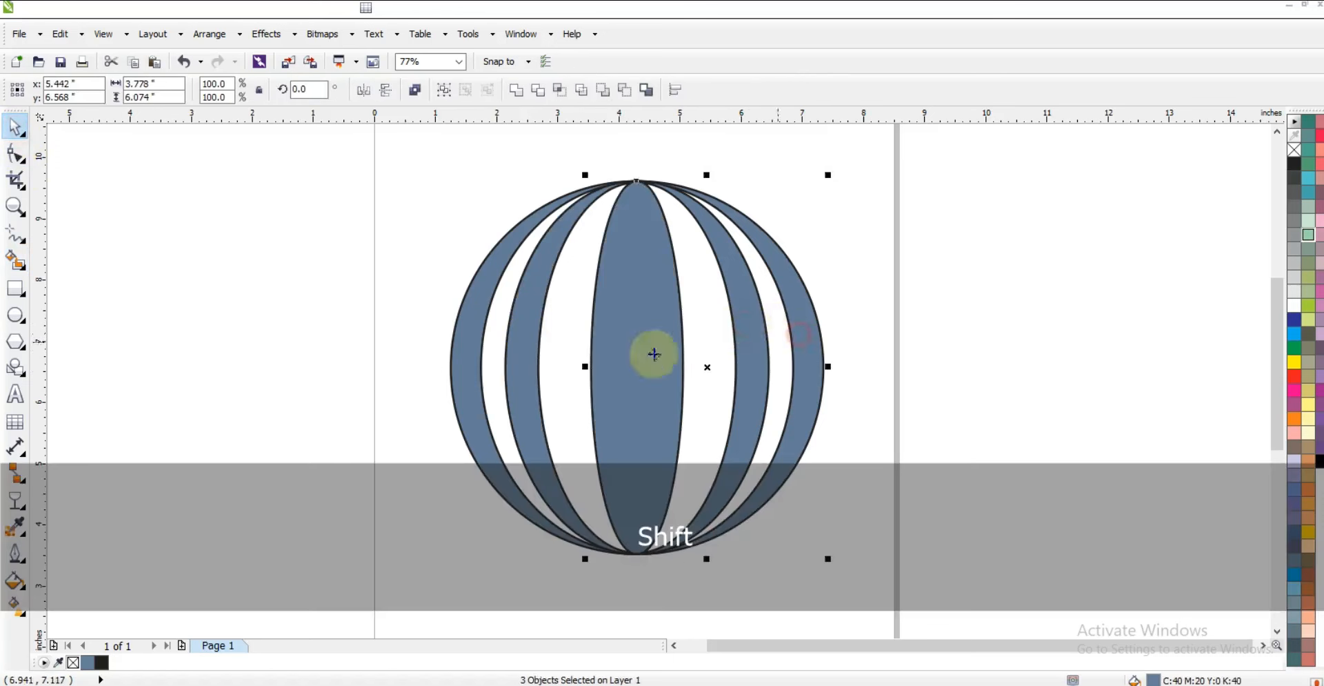
shift+click(523, 334)
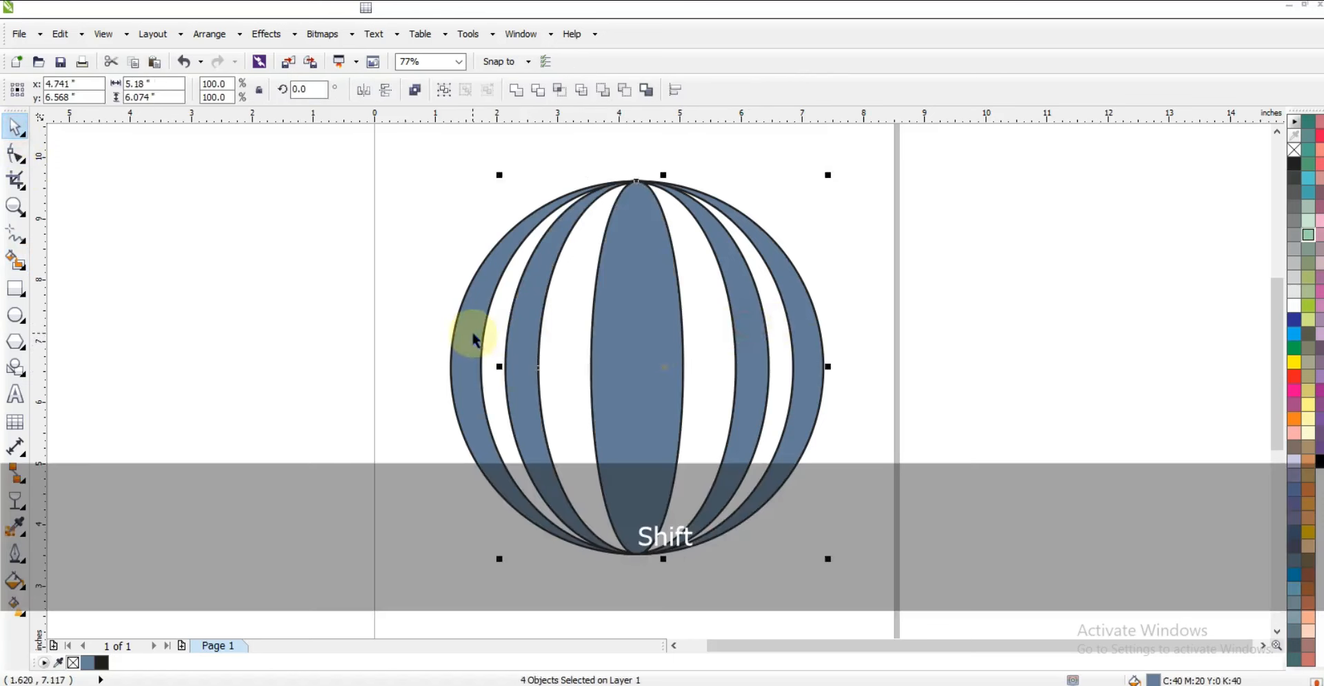
click(518, 100)
drag(629, 260, 260, 260)
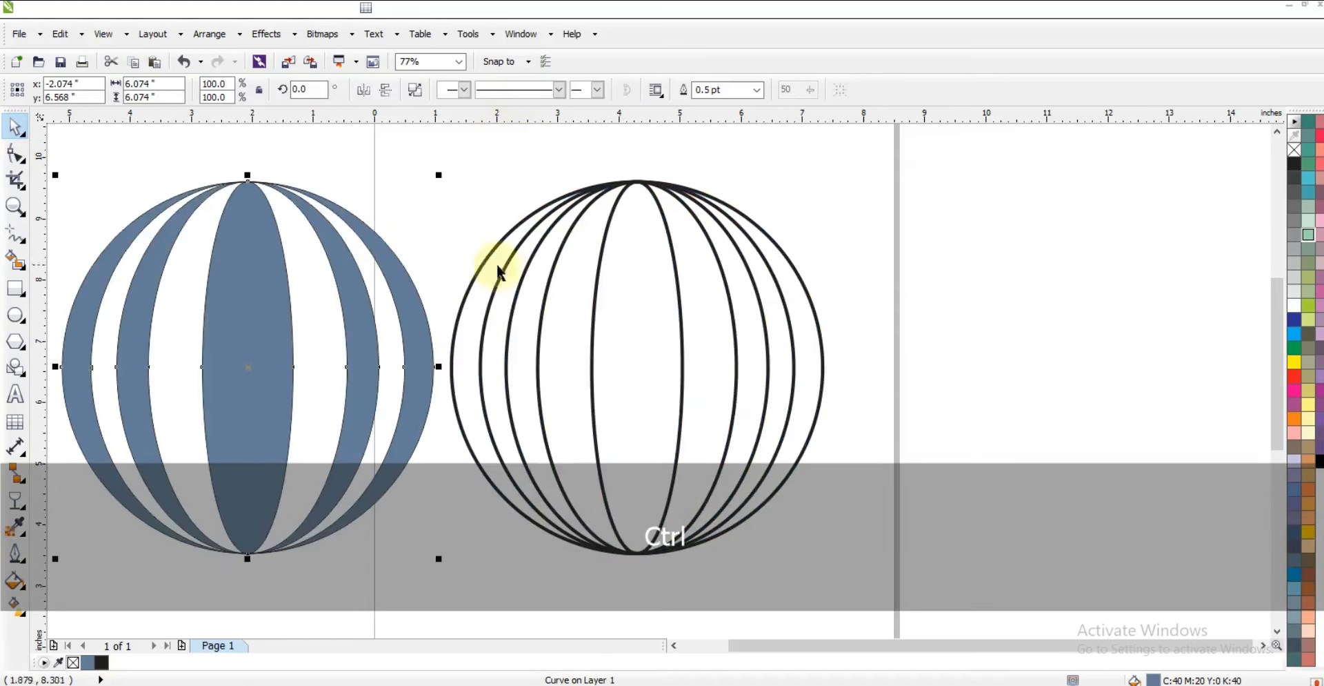
Step: Delete the four inner ellipse outlines, keeping only the outer circle
click(531, 265)
key(Delete)
click(540, 266)
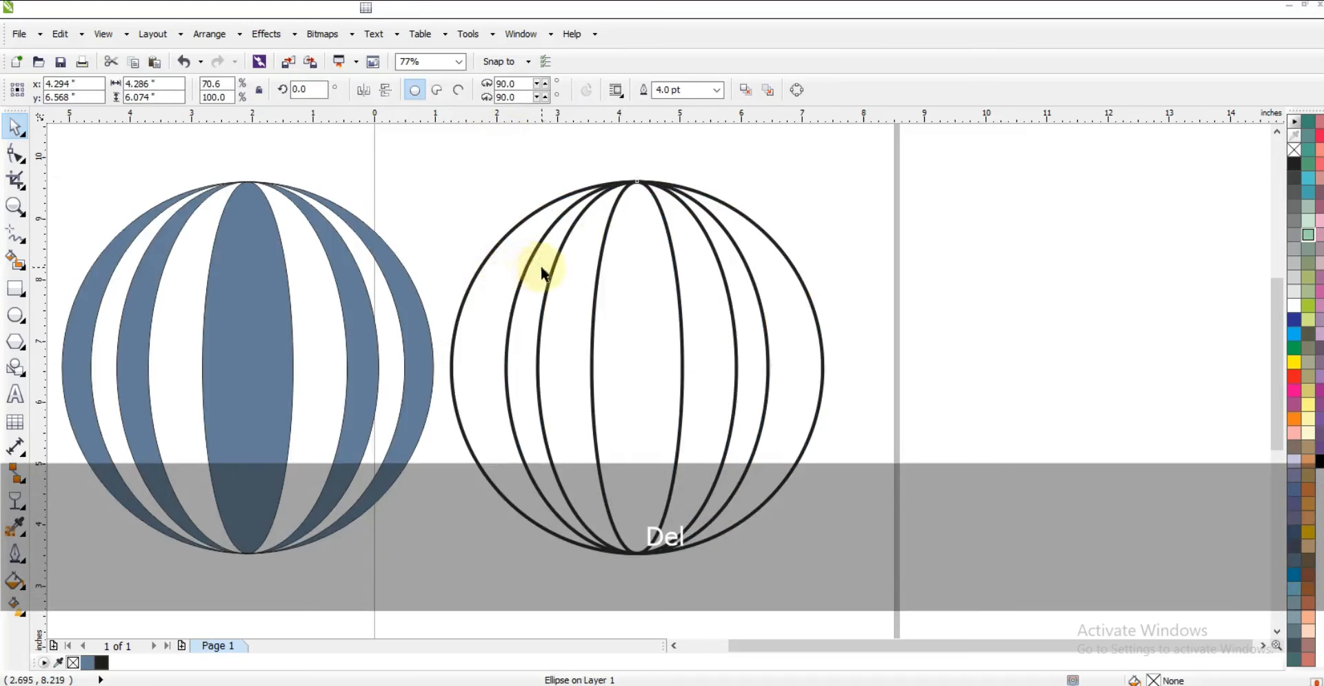
key(Delete)
click(548, 269)
key(Delete)
click(599, 276)
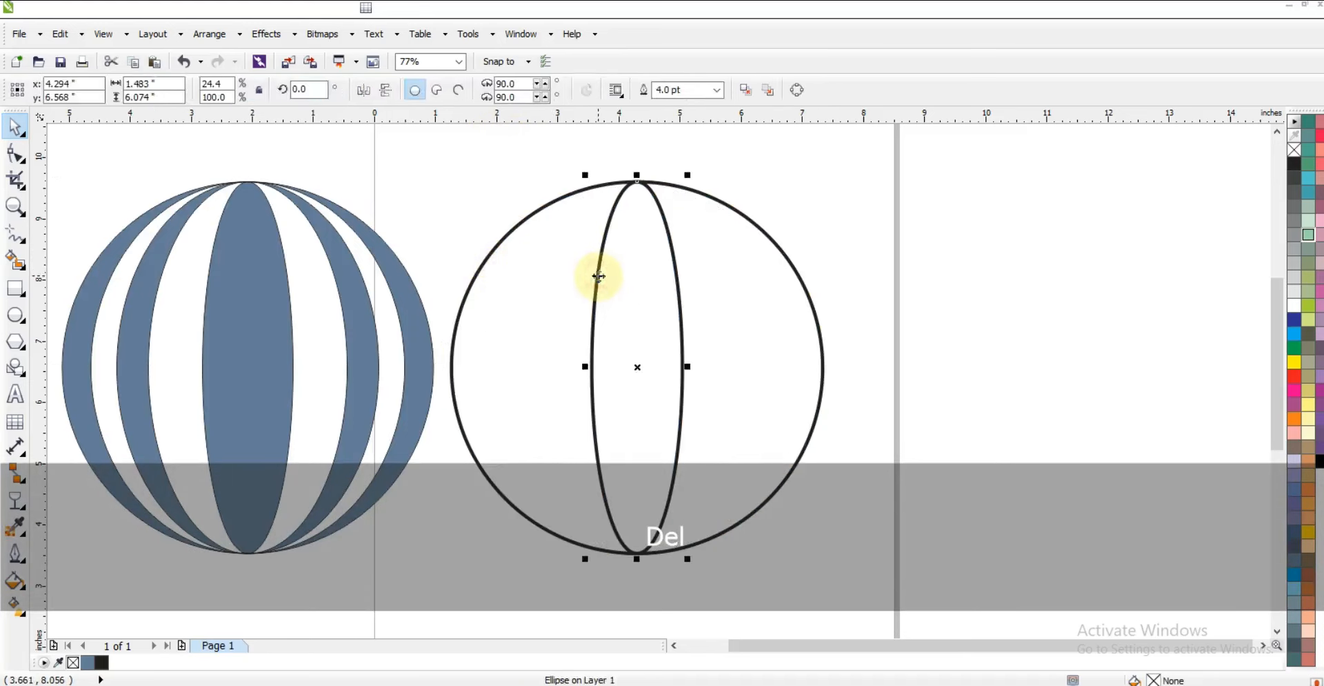
key(Delete)
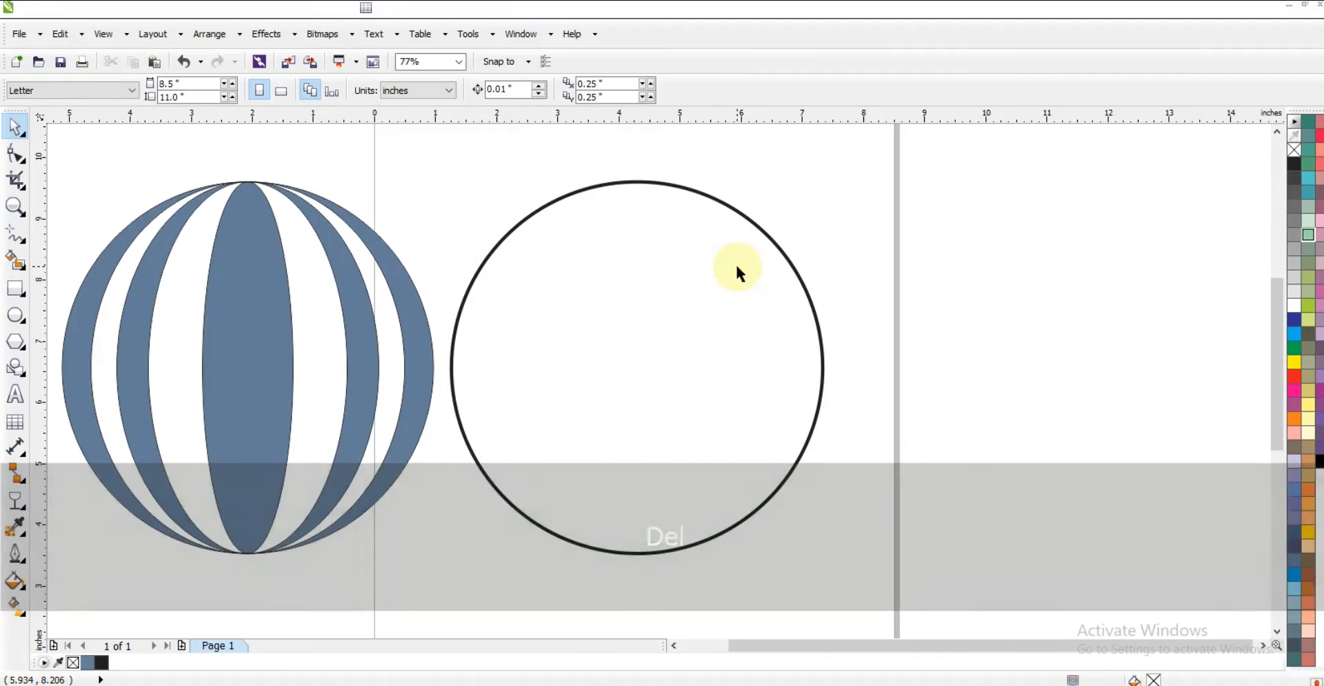
Step: Move the striped shape over the circle's lower half, centred horizontally on it at about X 4.294, Y 4.078 in
drag(358, 303, 746, 449)
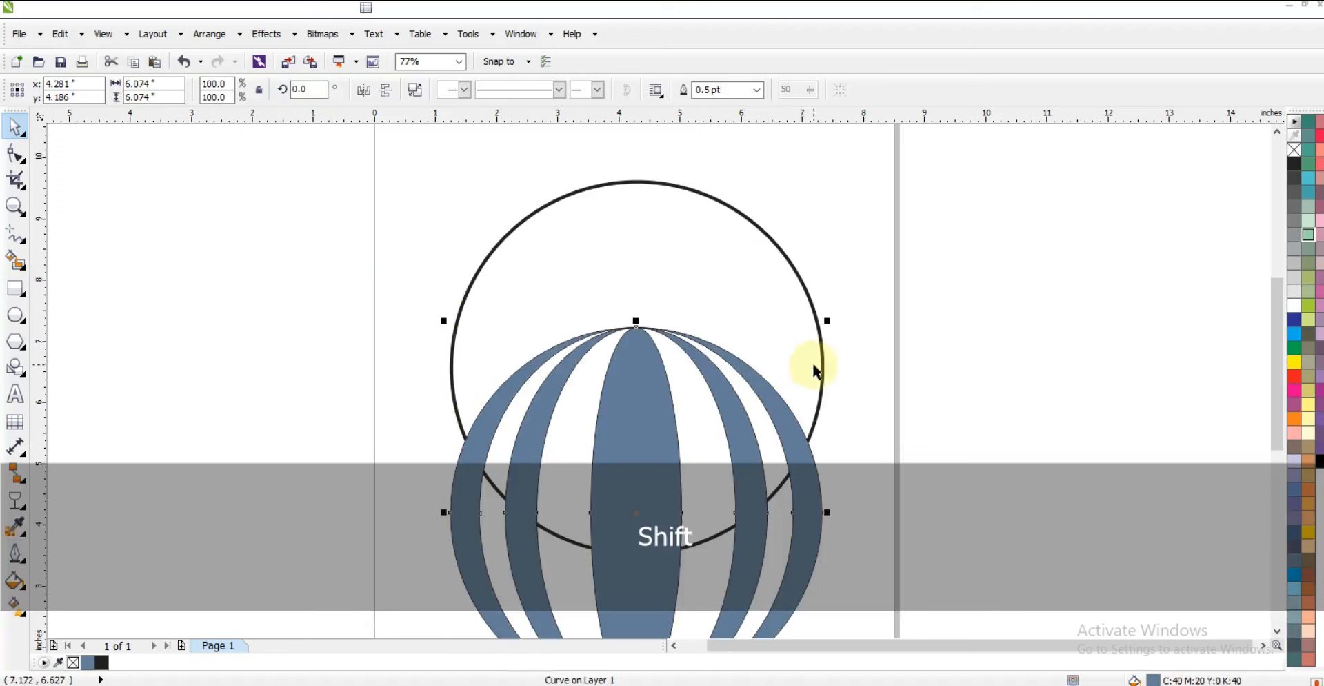
shift+click(820, 367)
click(887, 370)
ctrl+click(740, 417)
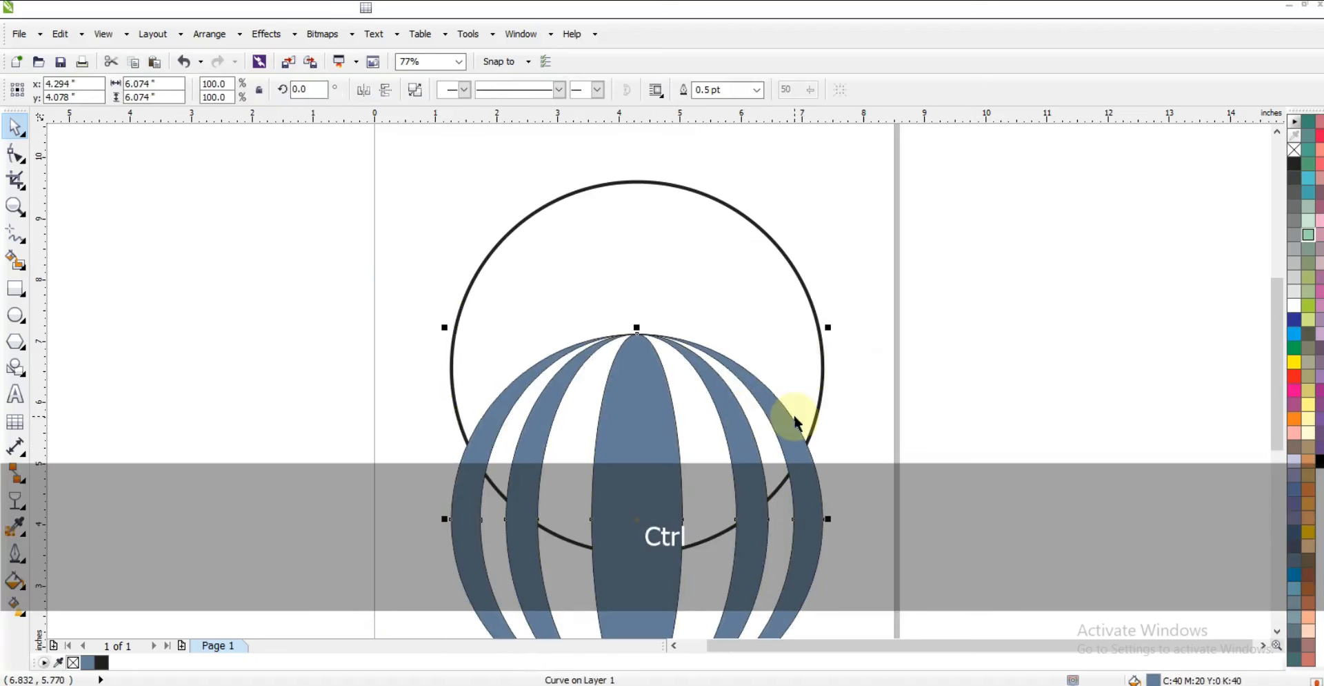
Step: Colour the striped shape green and give it a vertical linear gradient fading to yellow-green near its top
click(1293, 349)
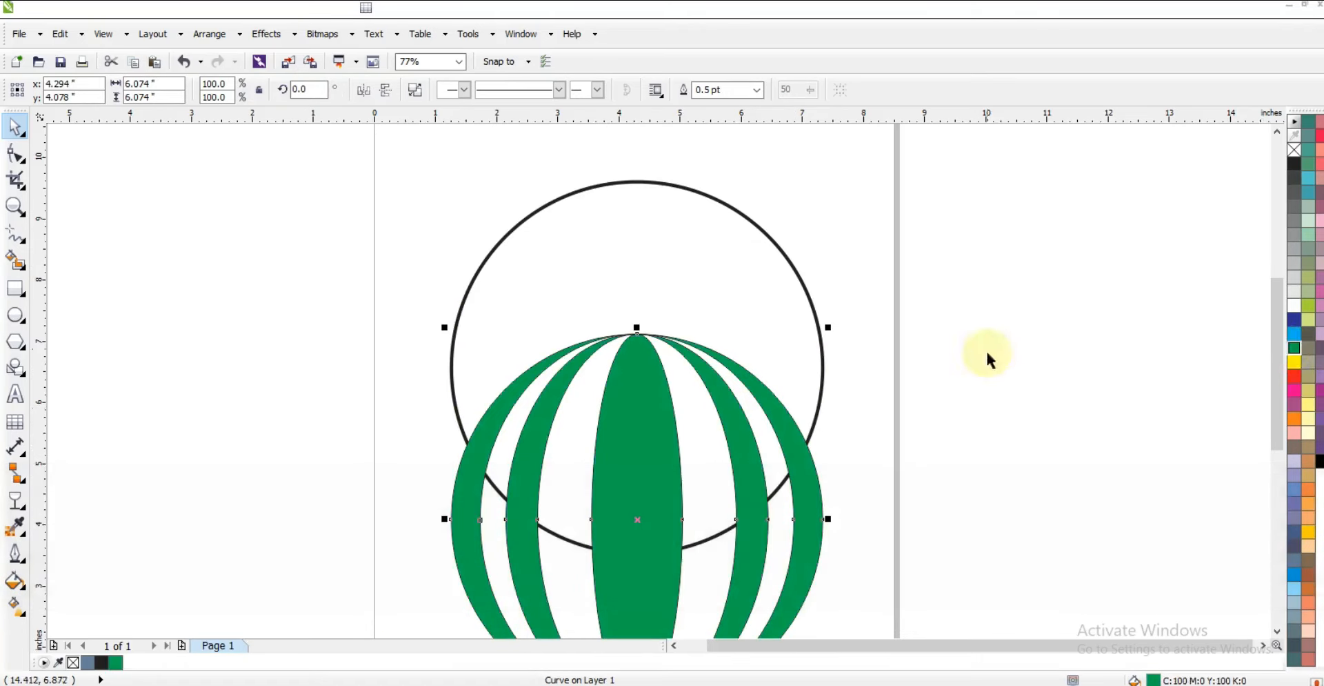
click(26, 592)
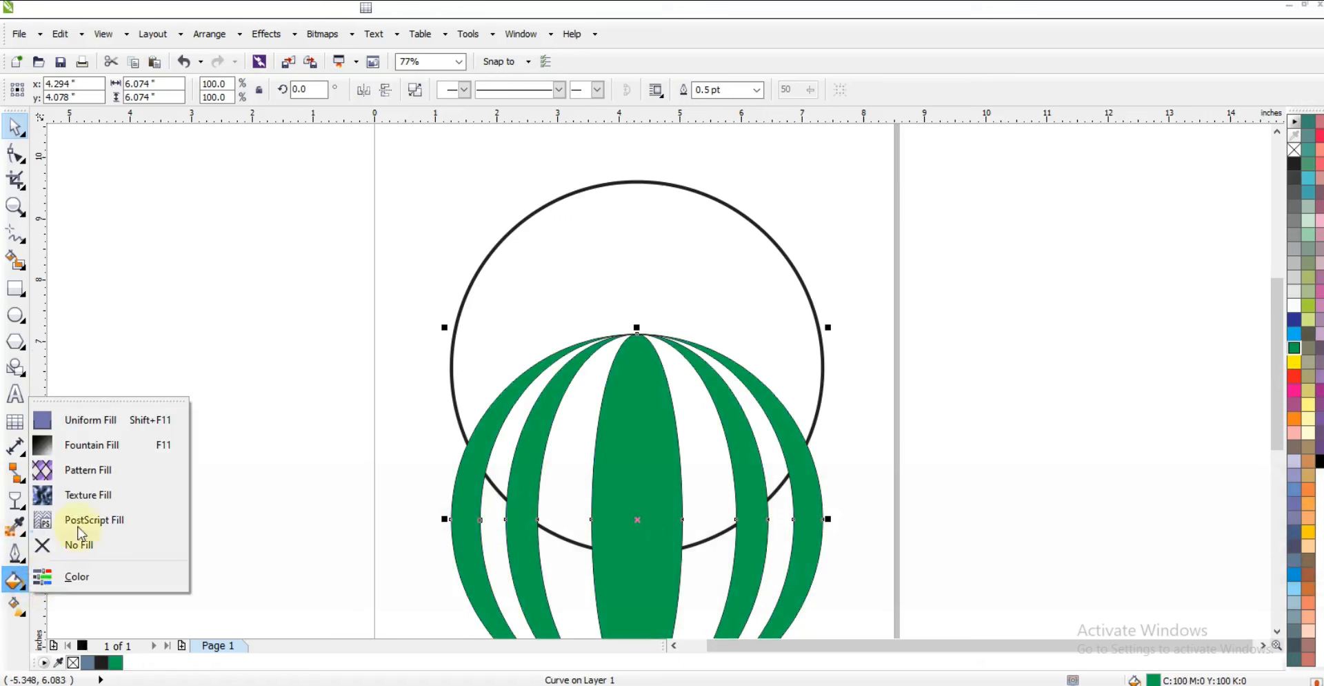
click(16, 606)
drag(649, 526, 652, 398)
drag(642, 356, 642, 357)
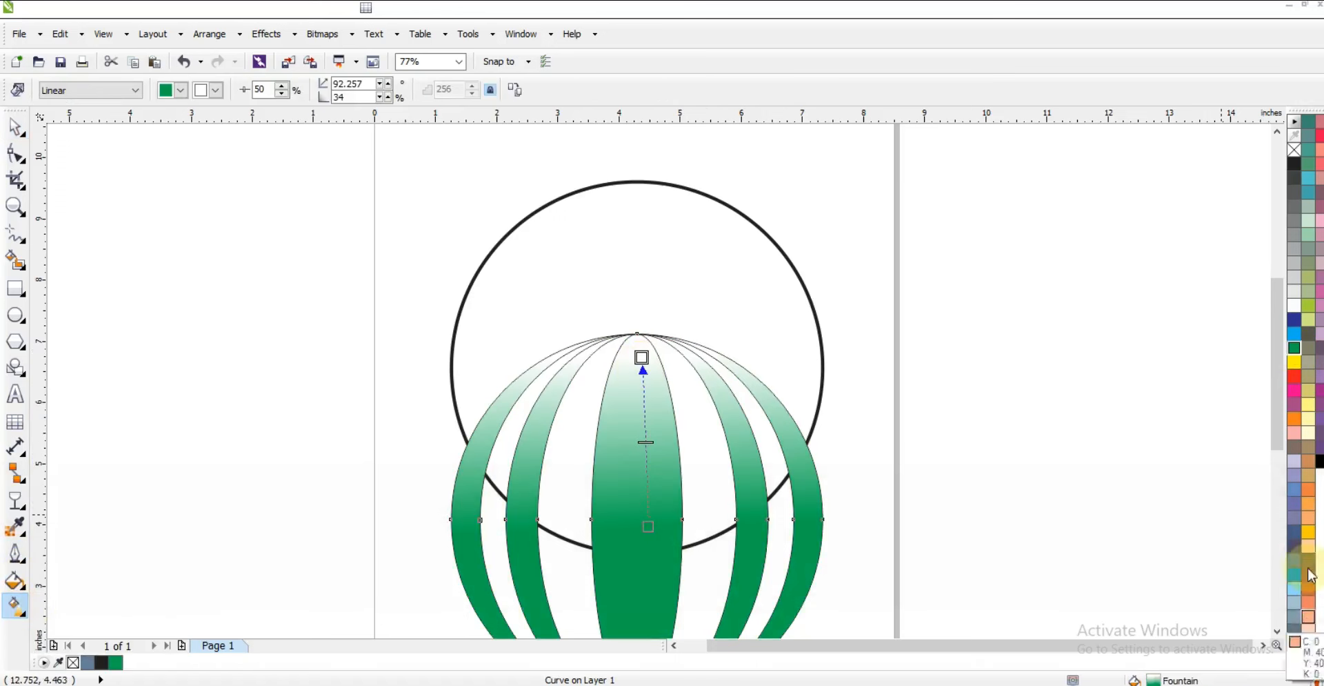
drag(1303, 315, 641, 357)
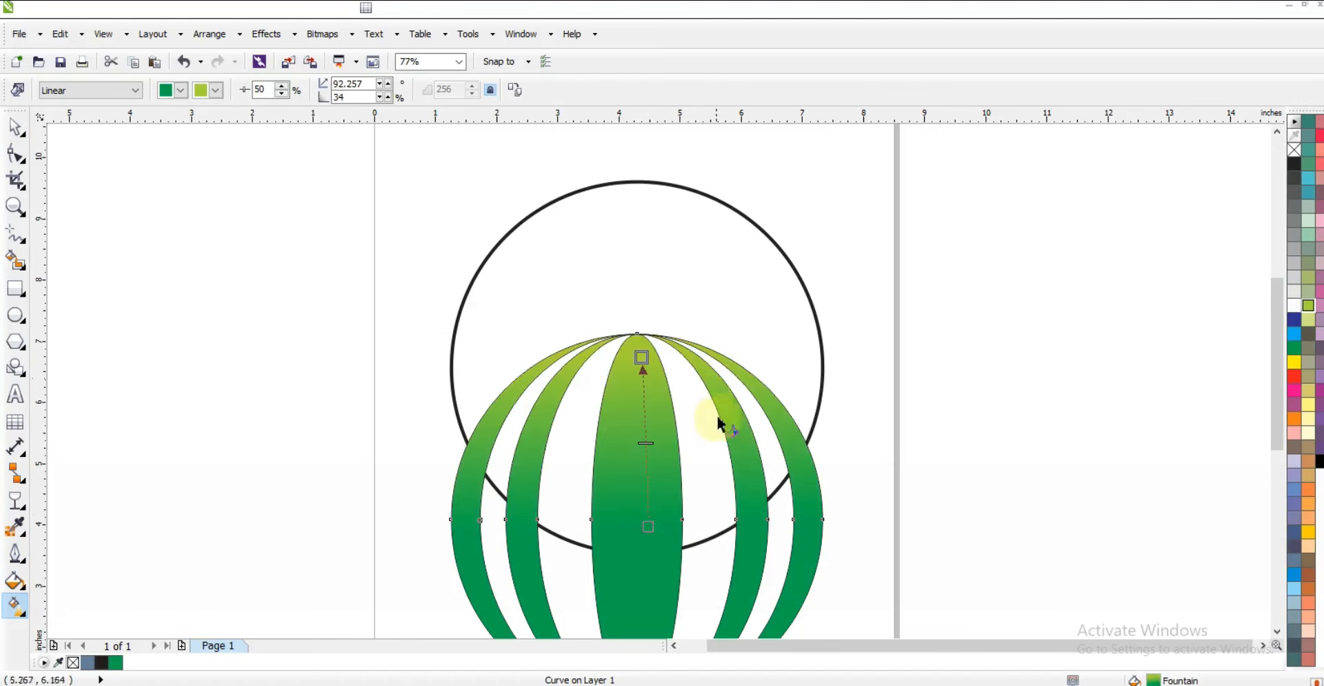
Step: Change the striped shape's gradient to radial, with a small yellow-green glow near the top of the centre stripe
click(135, 90)
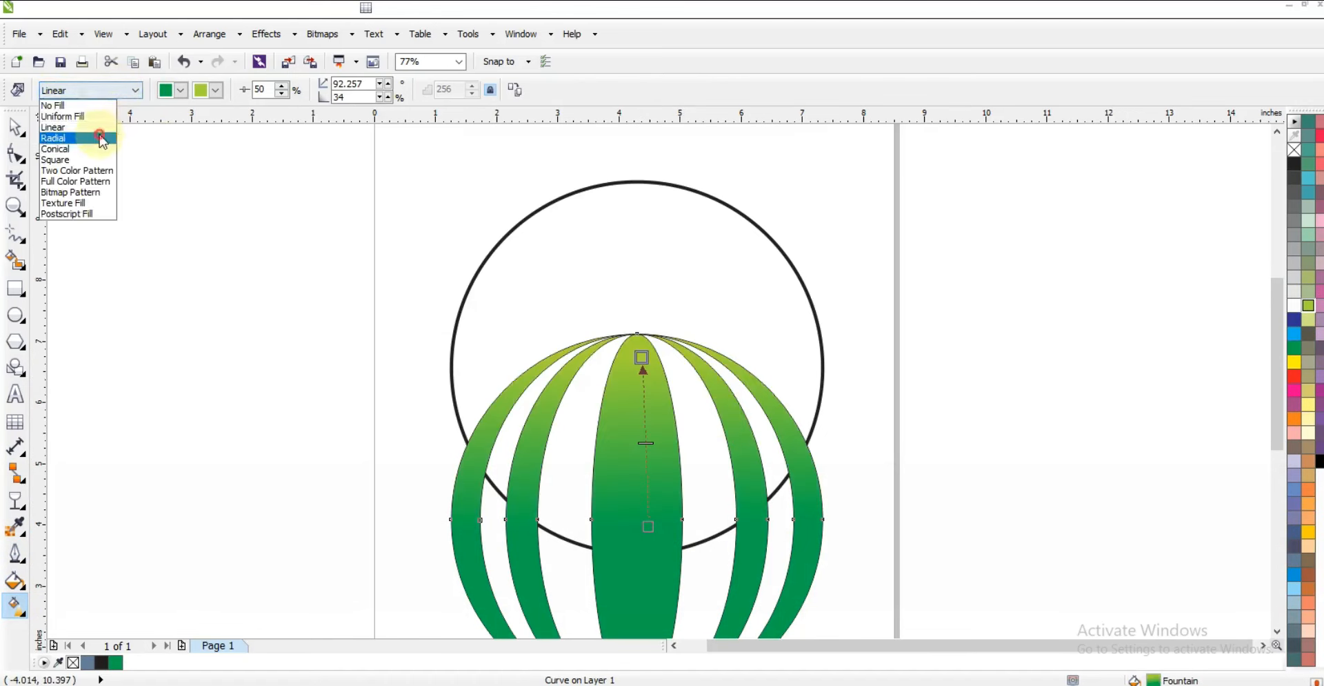
click(103, 131)
drag(638, 382, 633, 457)
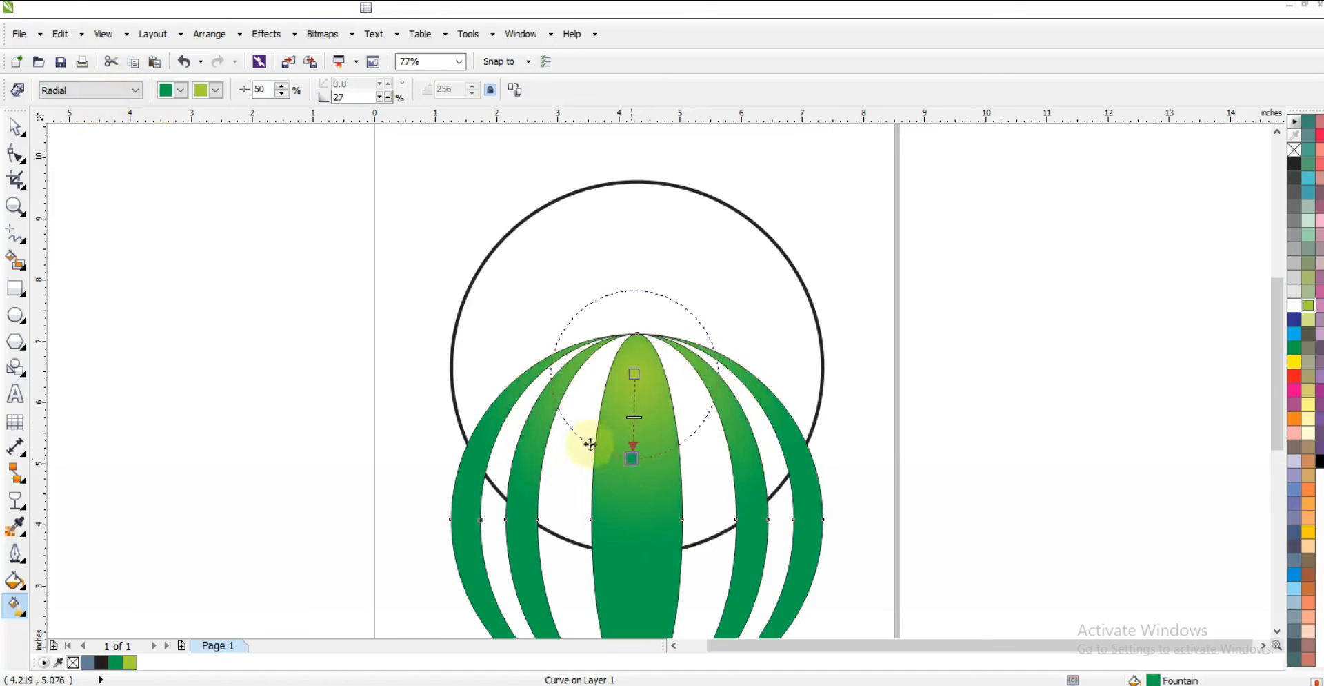
Step: Remove the striped shape's outline and centre it horizontally on the circle
click(15, 126)
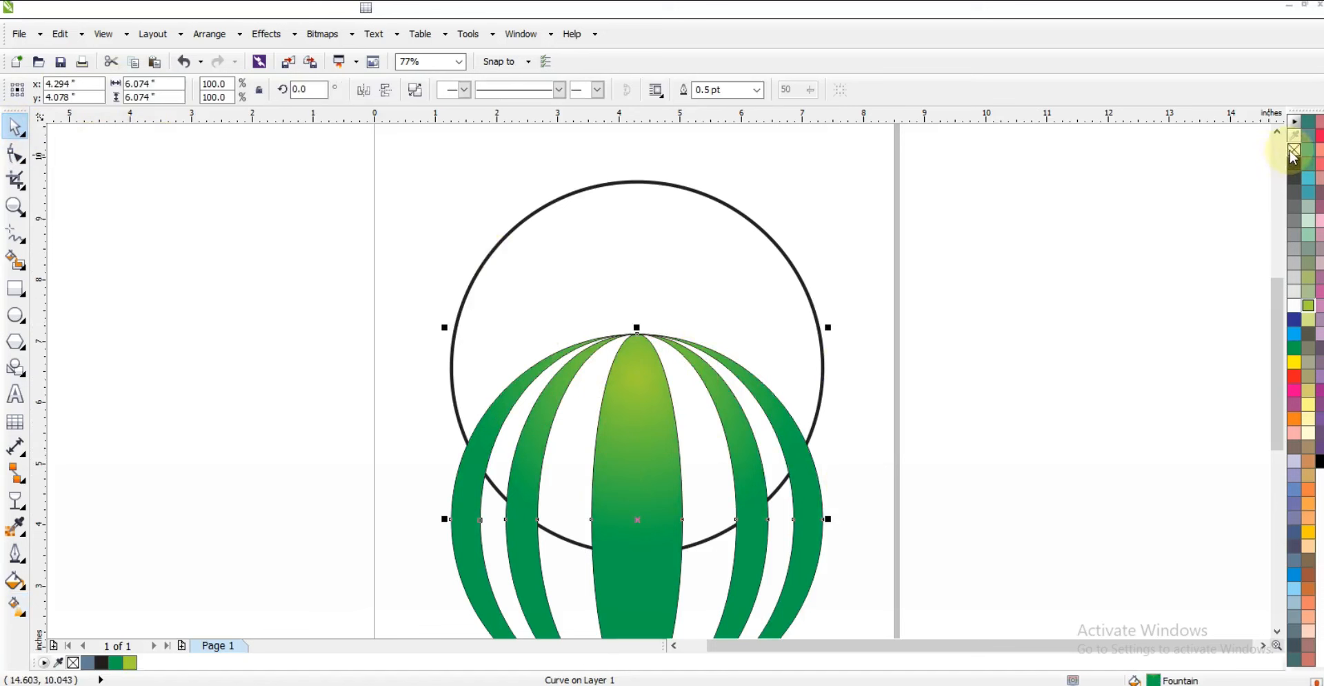
click(1085, 278)
click(804, 464)
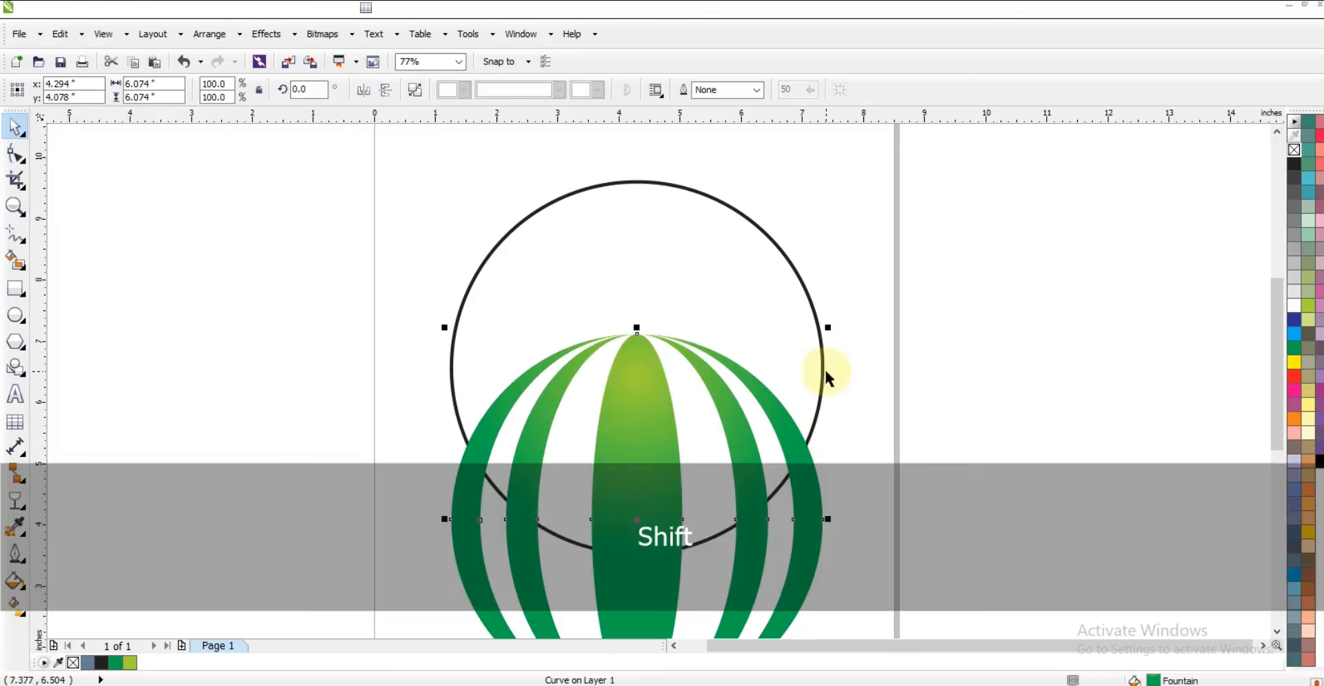
shift+click(823, 371)
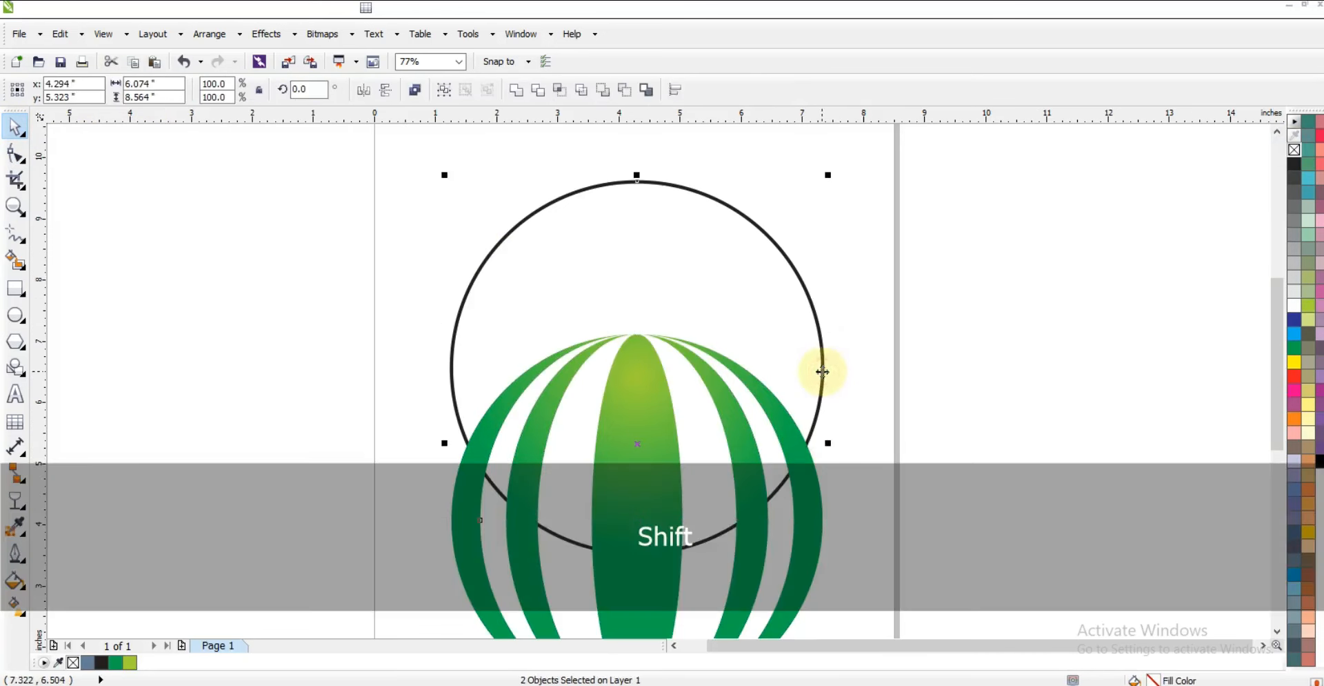
key(c)
click(930, 373)
Step: Move the striped shape slightly down and centre it horizontally on the circle again
mouse_move(678, 418)
mouse_down()
mouse_move(669, 428)
mouse_move(683, 438)
mouse_up()
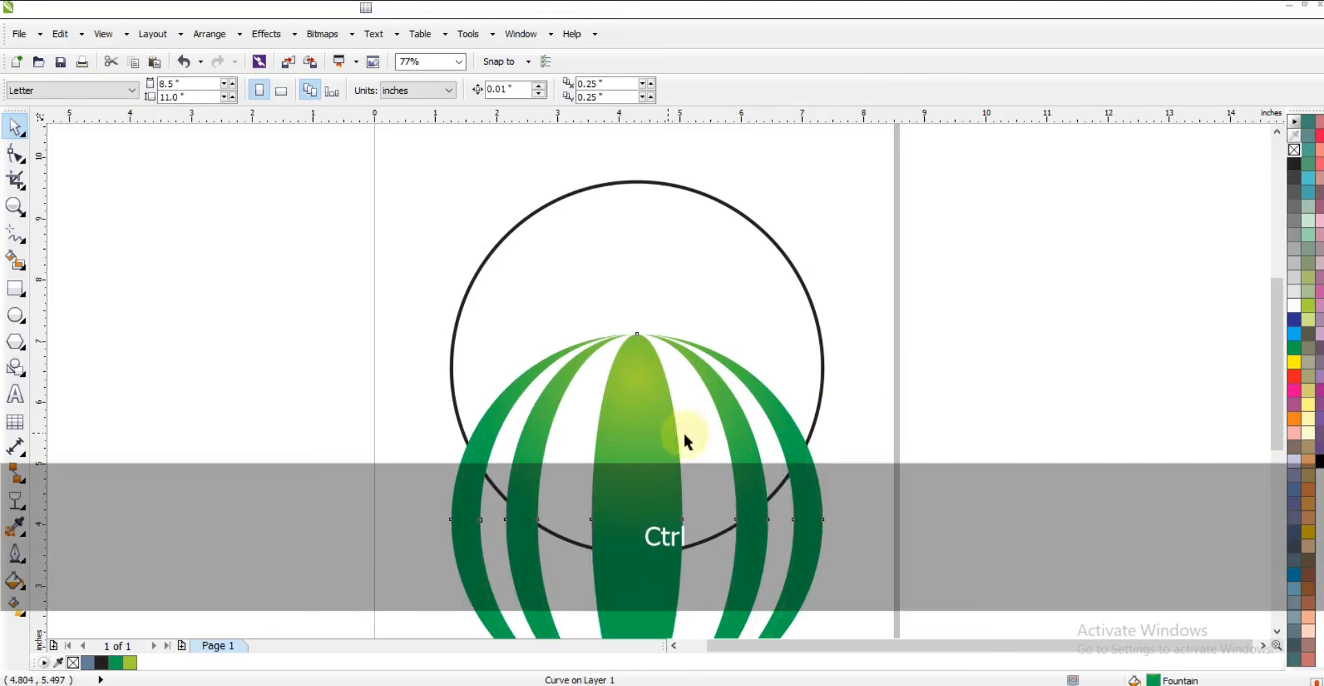
shift+click(818, 421)
key(c)
click(878, 409)
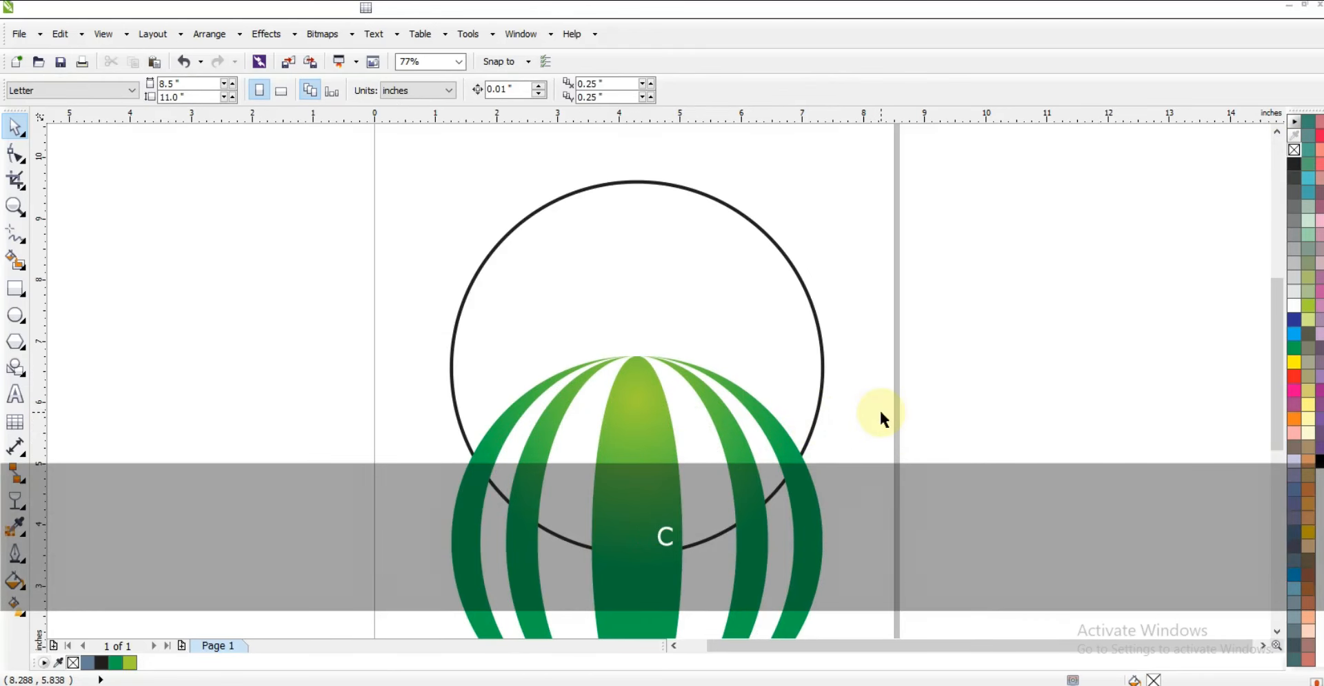
Step: Copy the circle down over the striped shape, then make a second copy slightly higher, narrowed to about 6.0 in wide
drag(779, 254, 768, 410)
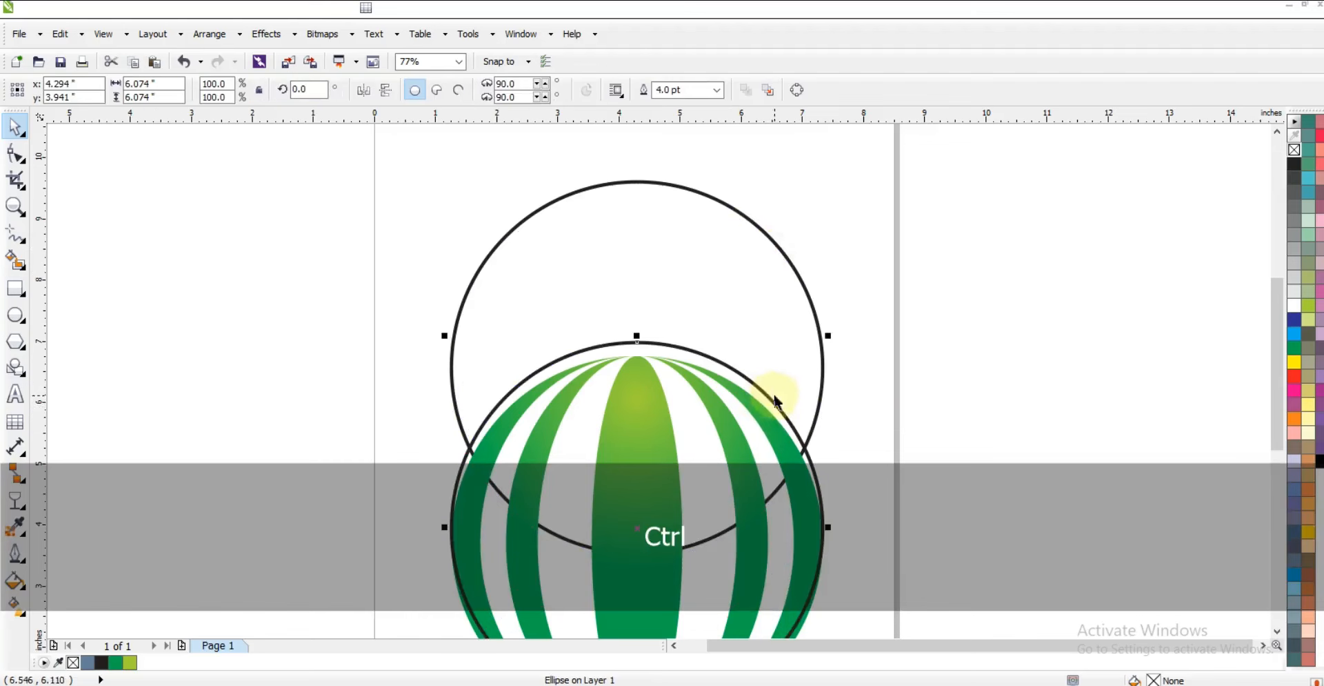
drag(739, 368, 740, 359)
drag(826, 516, 824, 516)
Step: Align the narrowed circle copy horizontally with the centre of the original circle
shift+click(823, 388)
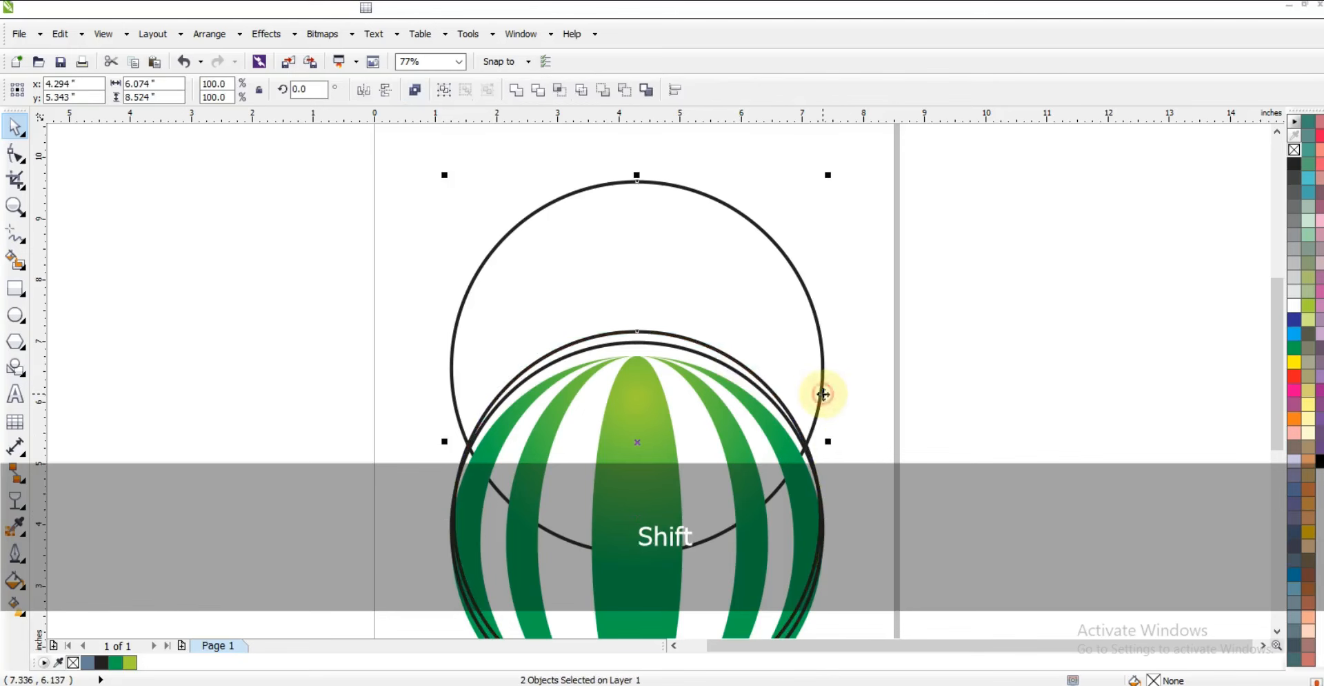
key(c)
click(884, 381)
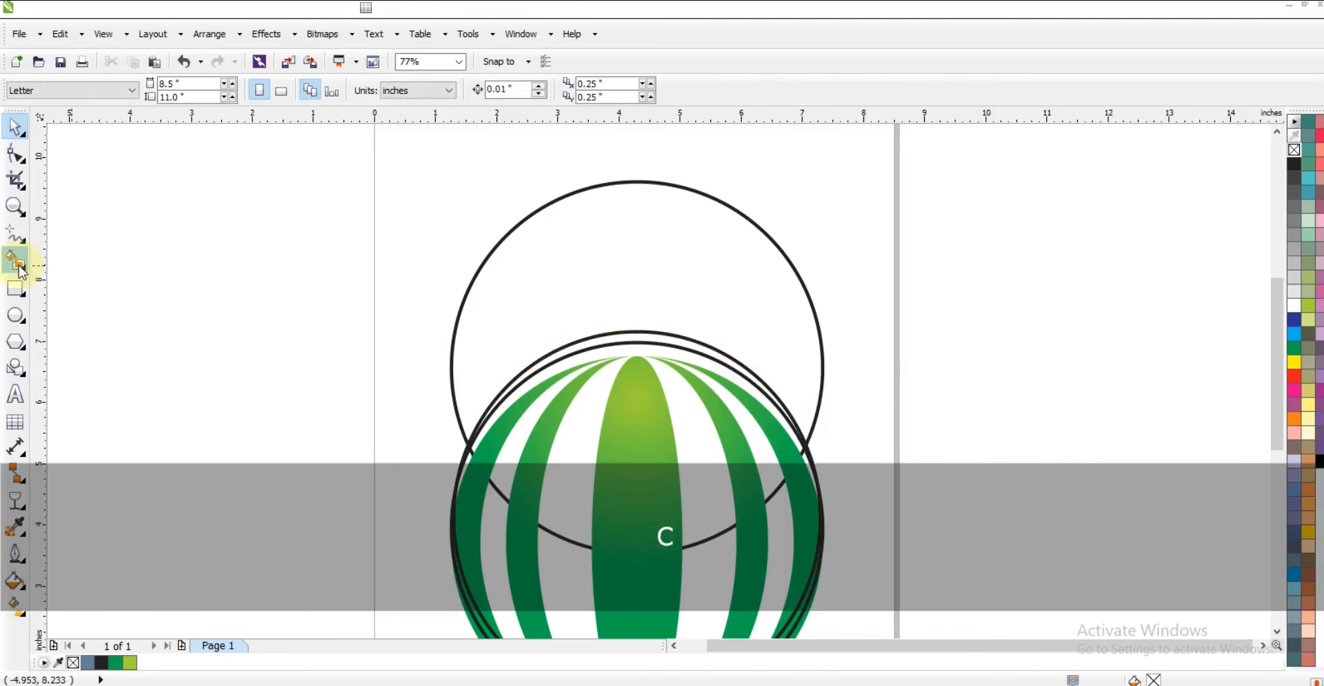
Step: Smart-fill the thin crescent between the two circle copies above the striped shape
click(19, 265)
click(631, 339)
click(7, 128)
click(283, 390)
Step: Delete the two overlapping circle copies, leaving the filled crescent, and select the crescent
click(812, 463)
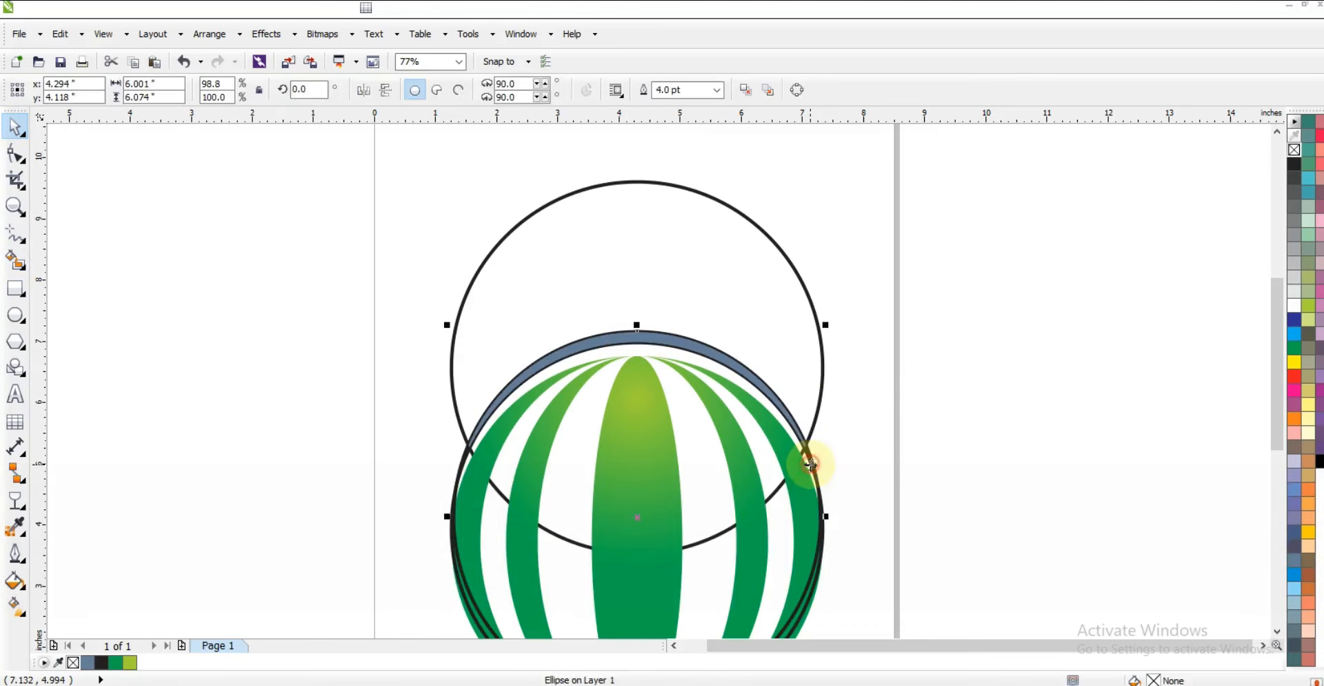
key(Delete)
click(811, 457)
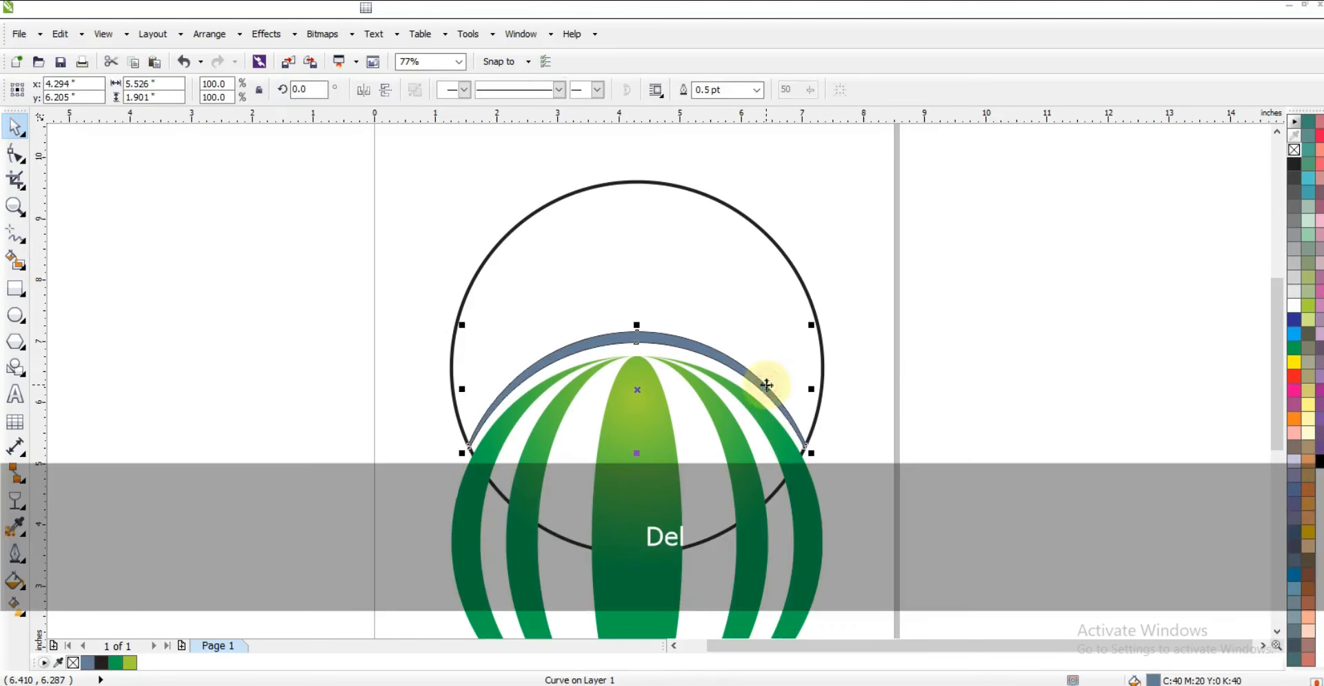
Step: Give the crescent a dark brown uniform fill of C 40, M 93, Y 87, K 63
click(15, 581)
click(90, 437)
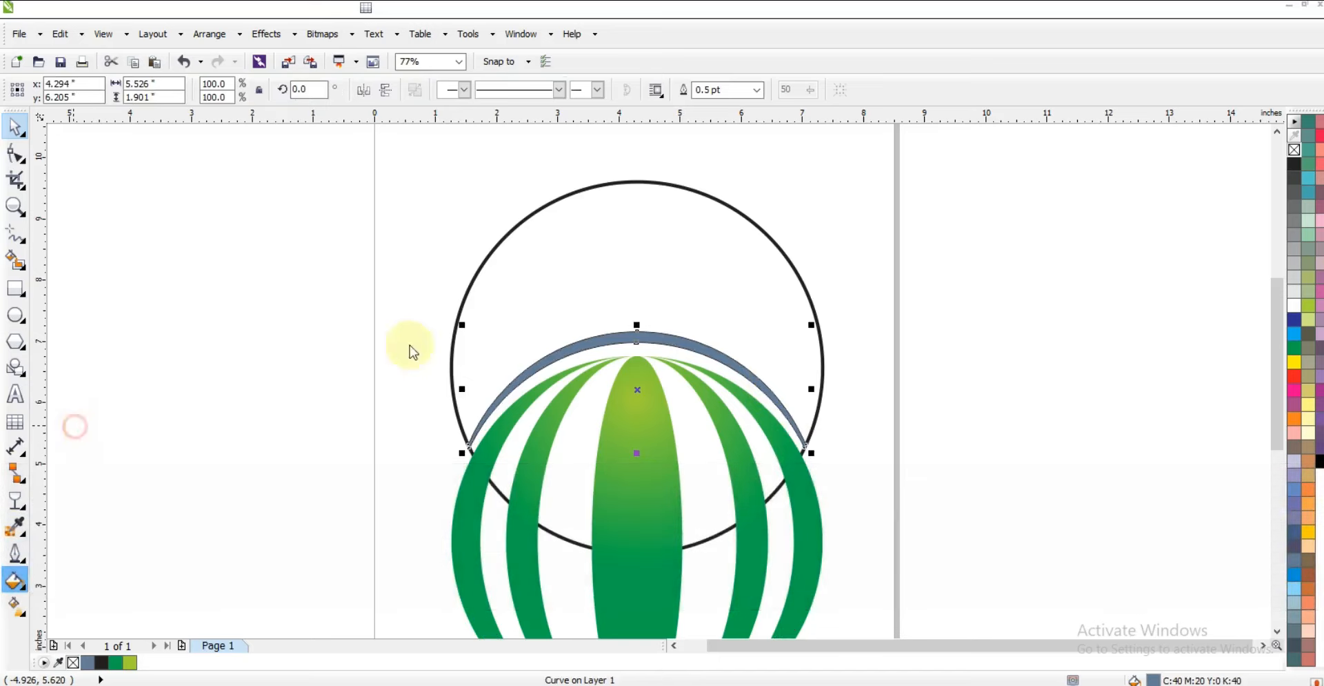
click(797, 235)
drag(971, 364, 967, 283)
drag(917, 316, 922, 396)
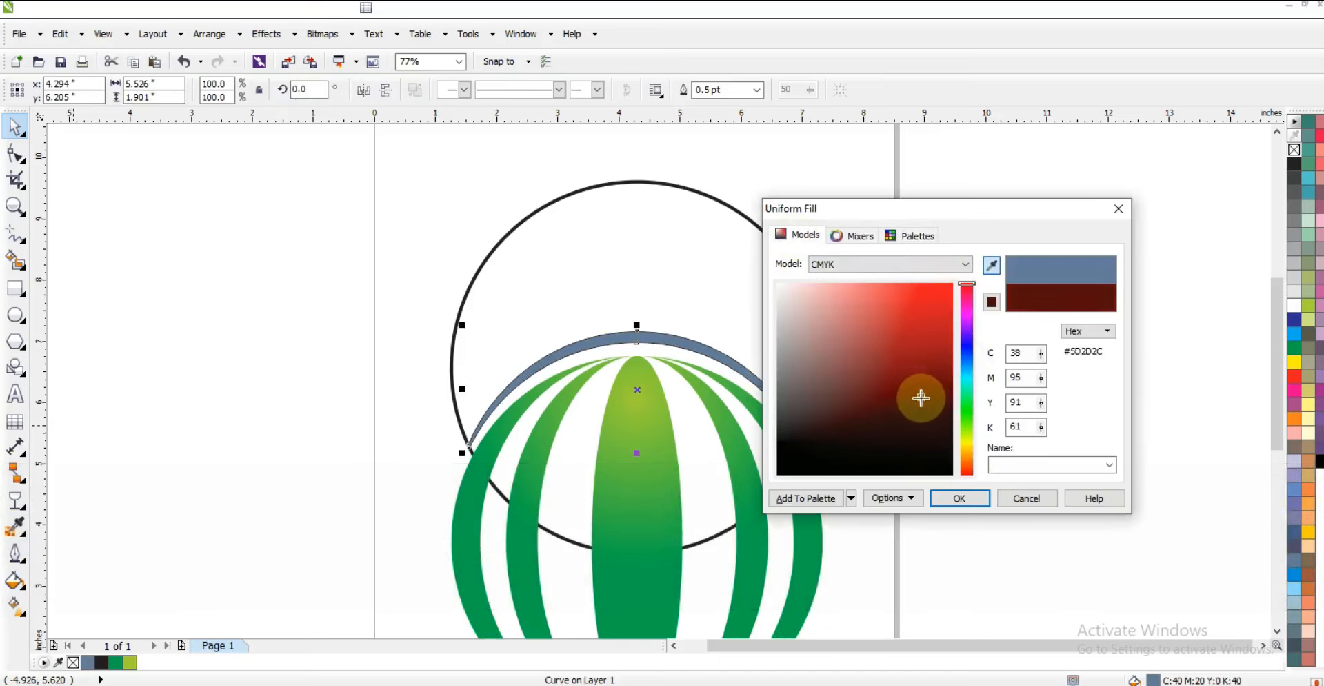
click(941, 498)
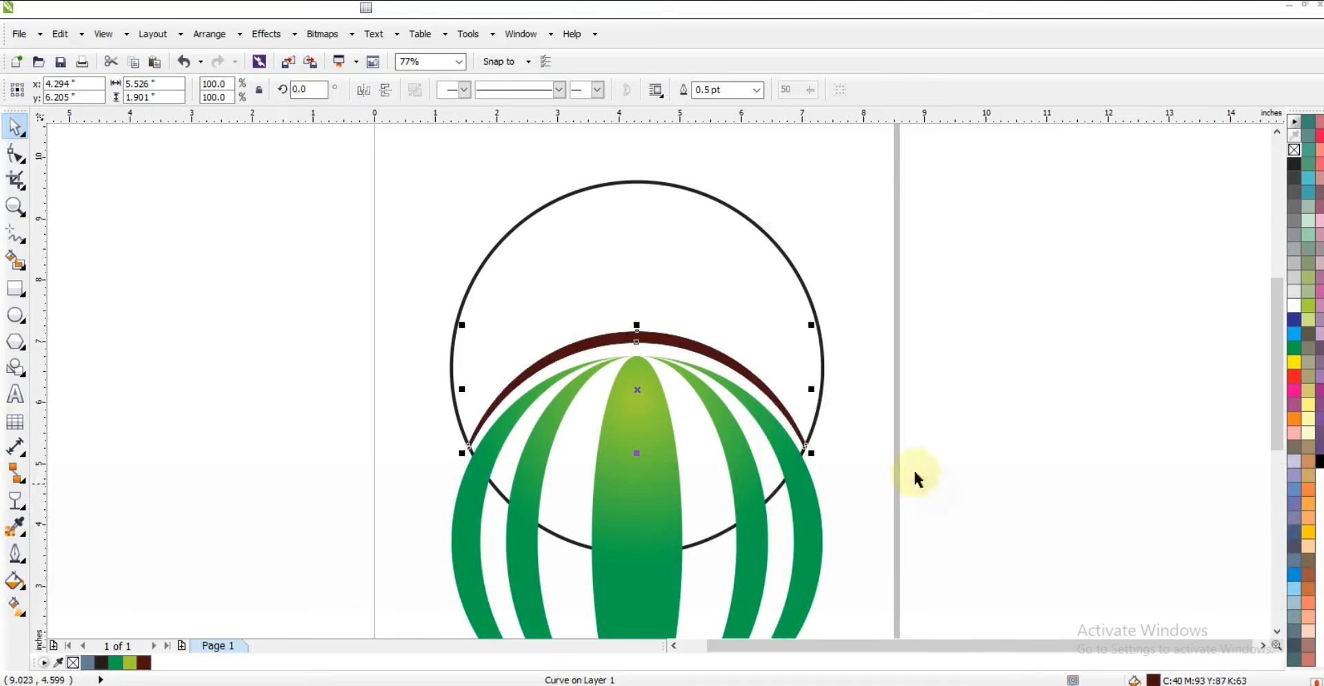
Step: Align the brown crescent horizontally with the centre of the black-outlined circle
key(shift)
shift+click(822, 397)
key(c)
click(873, 406)
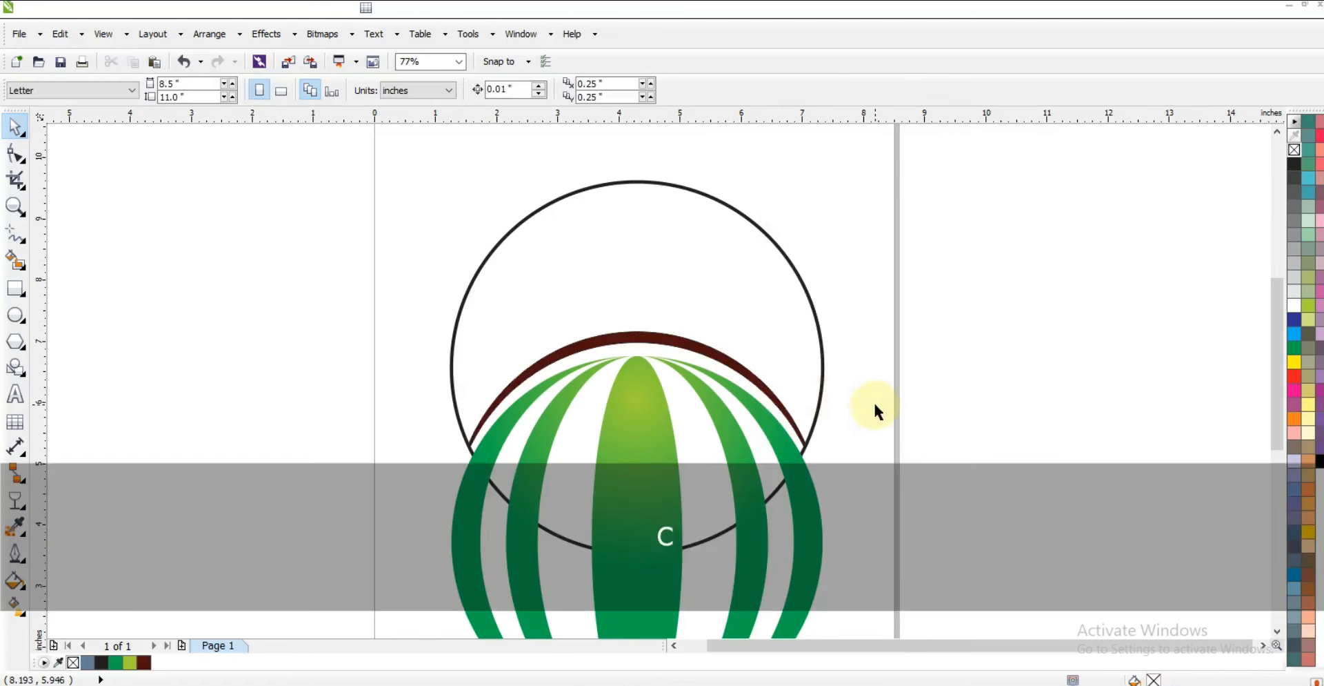
Step: PowerClip the green striped shape inside the black-outlined circle
click(776, 437)
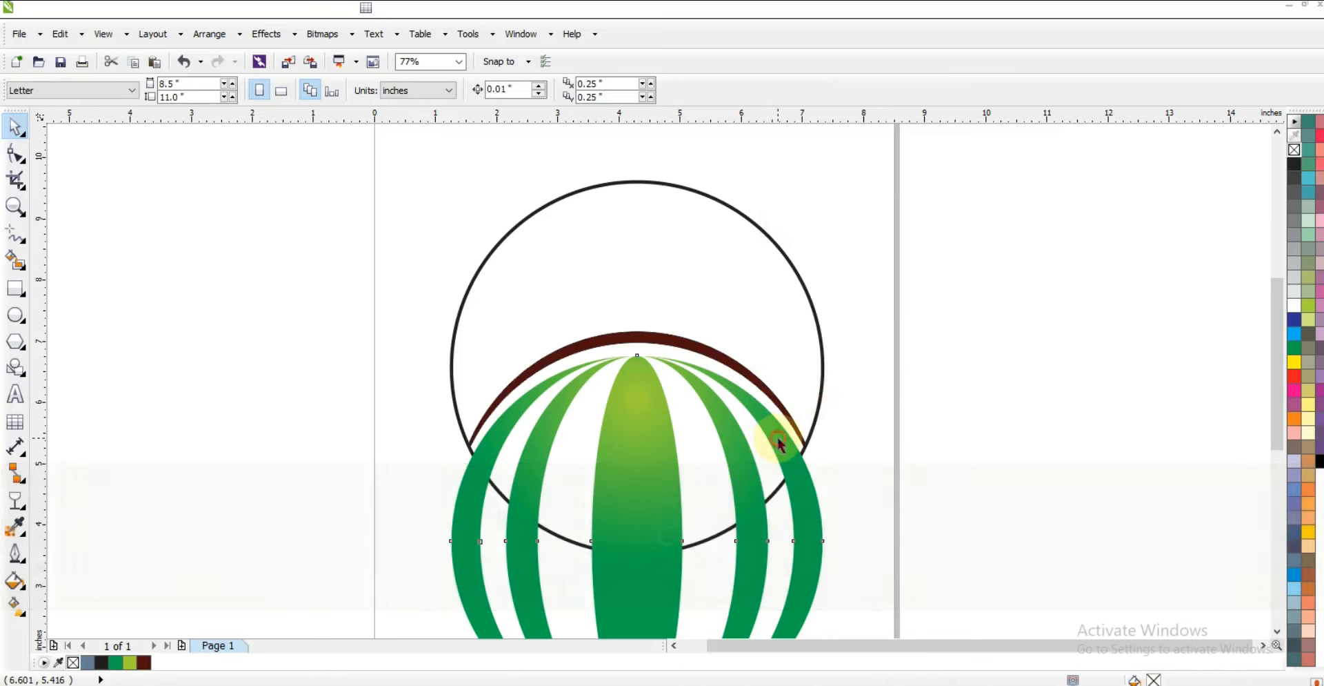
right_click(778, 439)
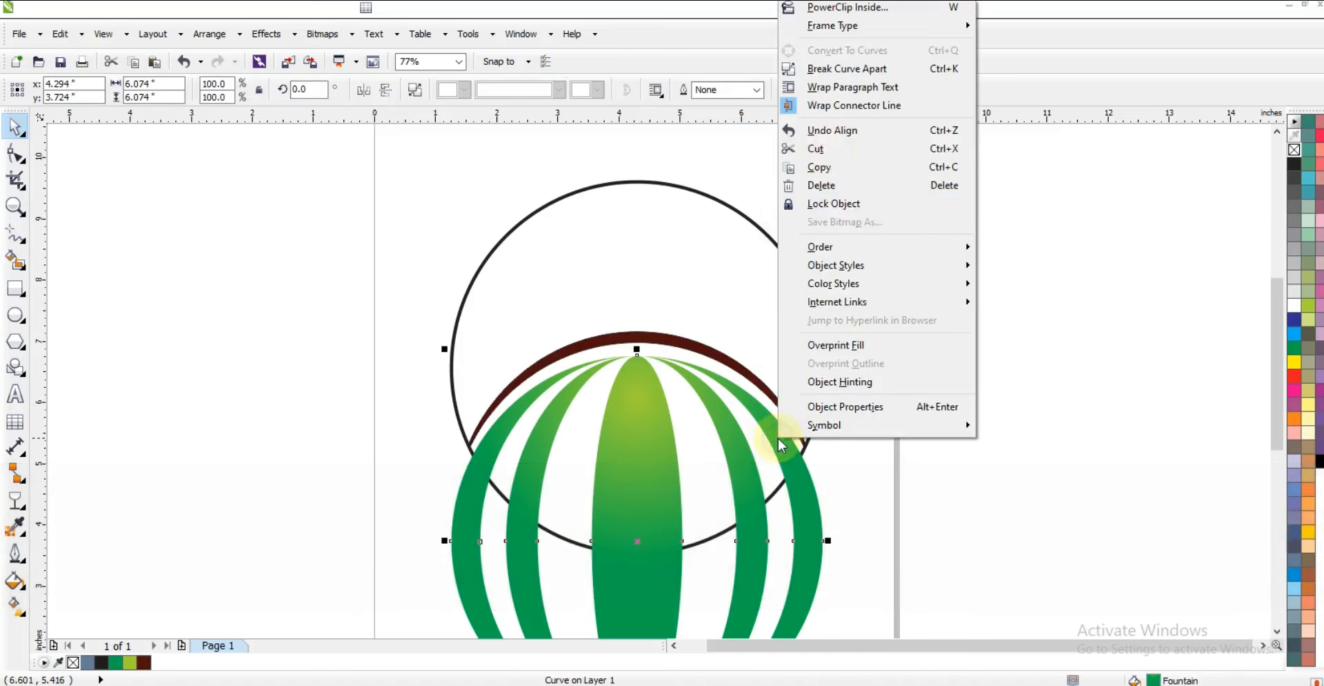
click(831, 8)
click(722, 210)
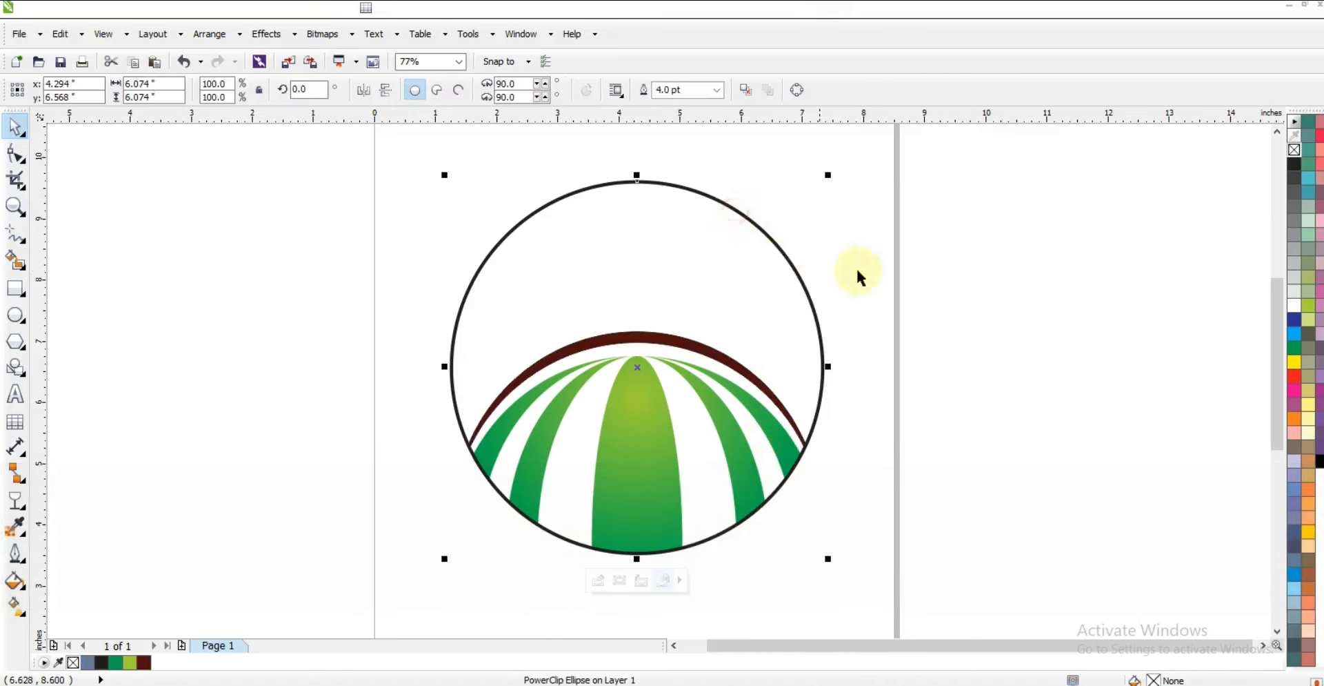
Step: Remove the outline from the brown crescent above the stripes
click(858, 271)
click(676, 334)
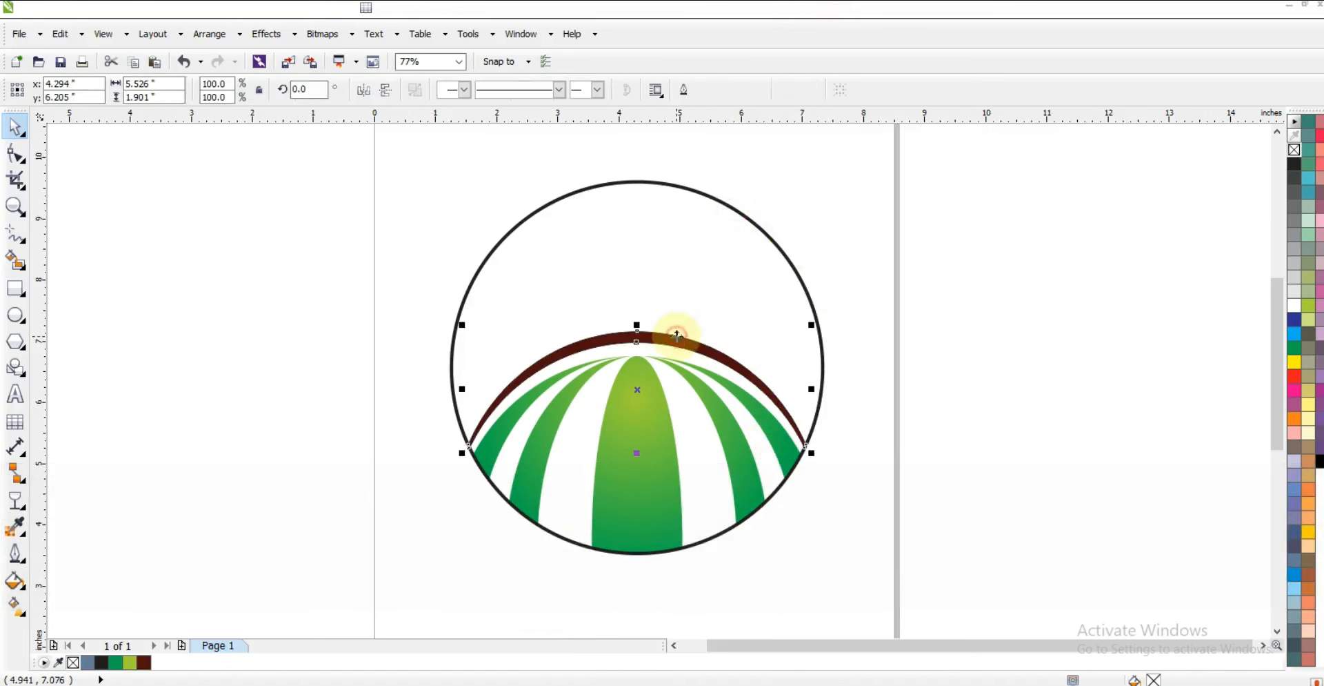
right_click(1295, 149)
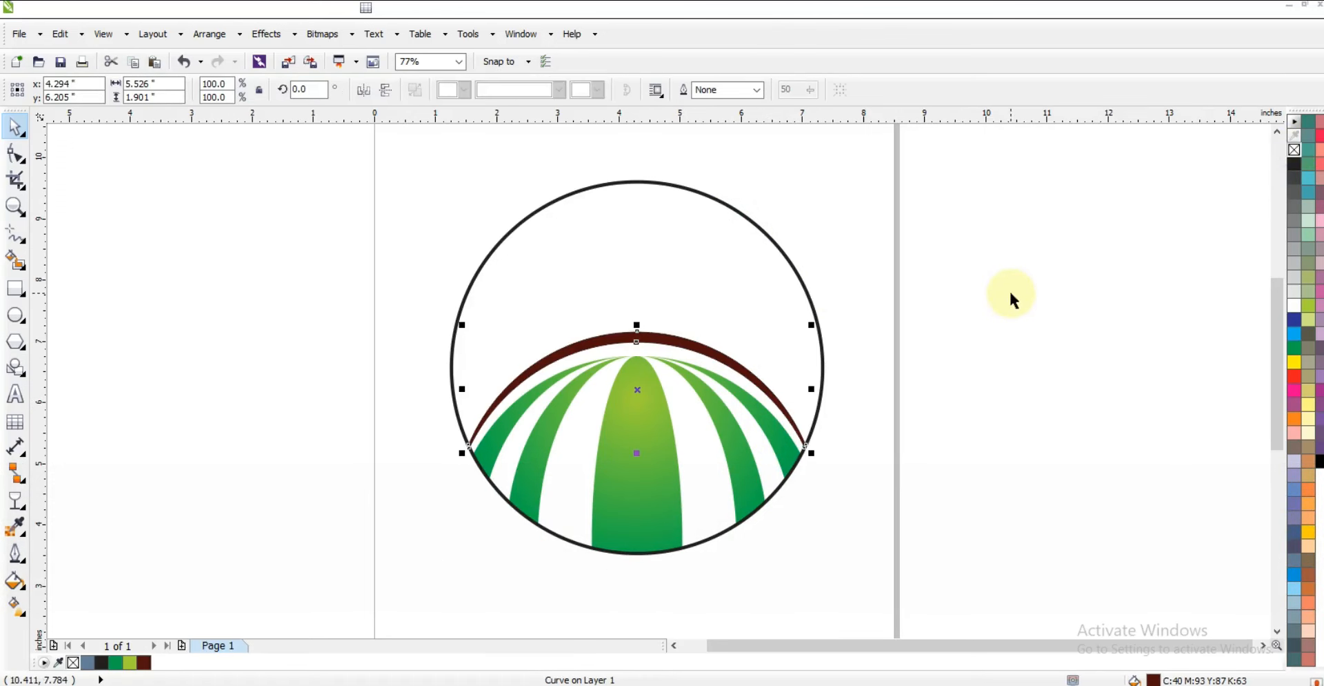
click(1007, 298)
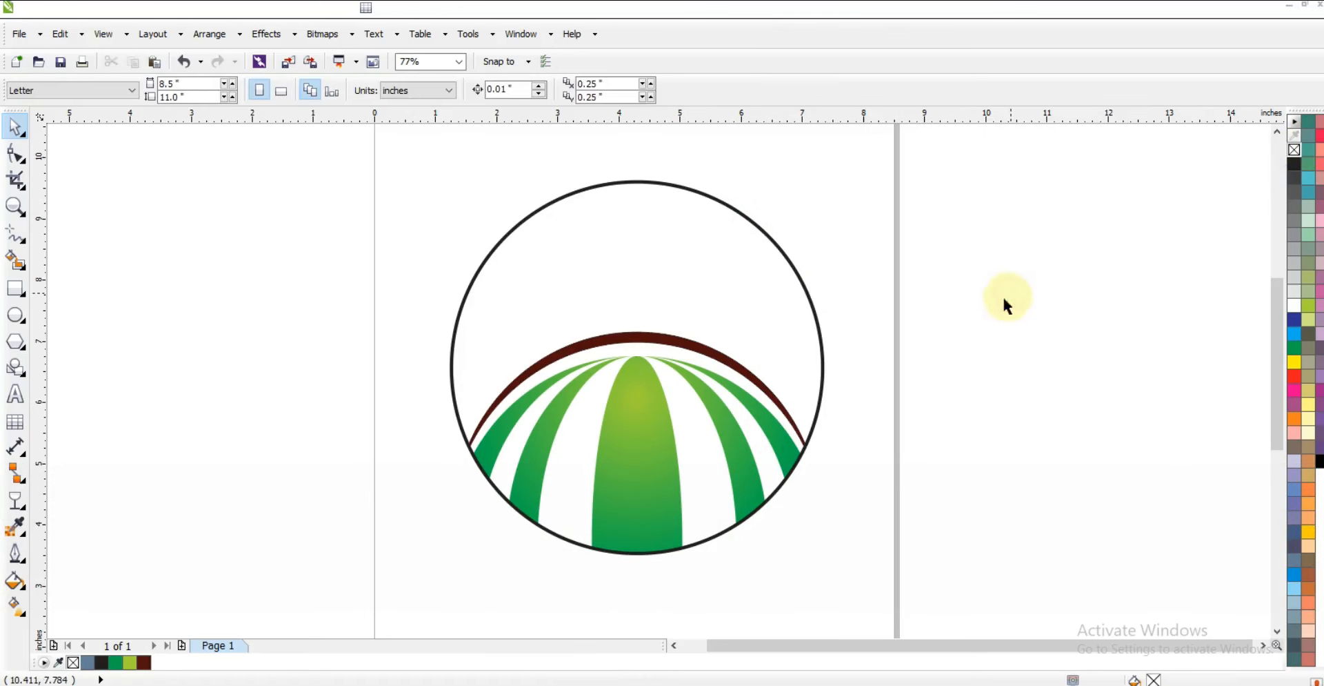
Step: Draw a slightly smaller second circle within the outlined circle and align their centres horizontally
click(16, 315)
drag(382, 217, 478, 567)
click(17, 131)
shift+click(766, 230)
key(c)
click(847, 225)
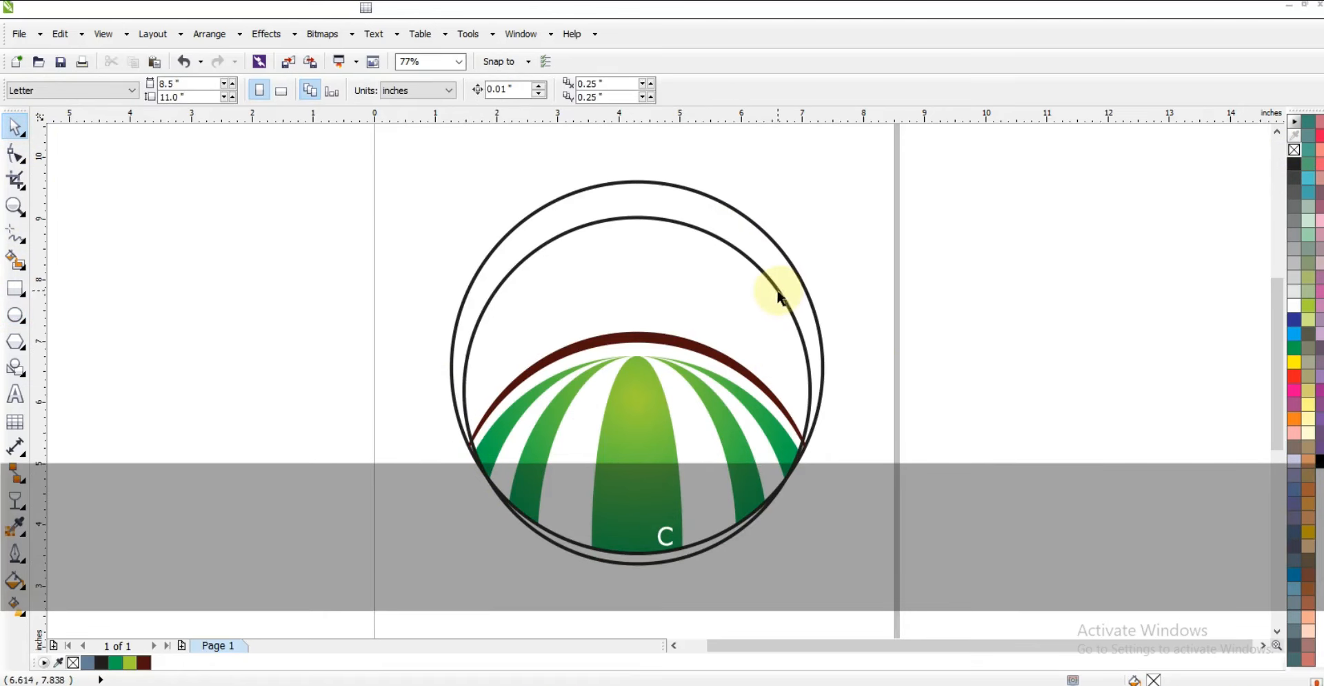
Step: Enlarge the second circle to about 6.12 in wide and smart-fill the crescent between the two circles at the top
click(782, 298)
drag(820, 211, 829, 198)
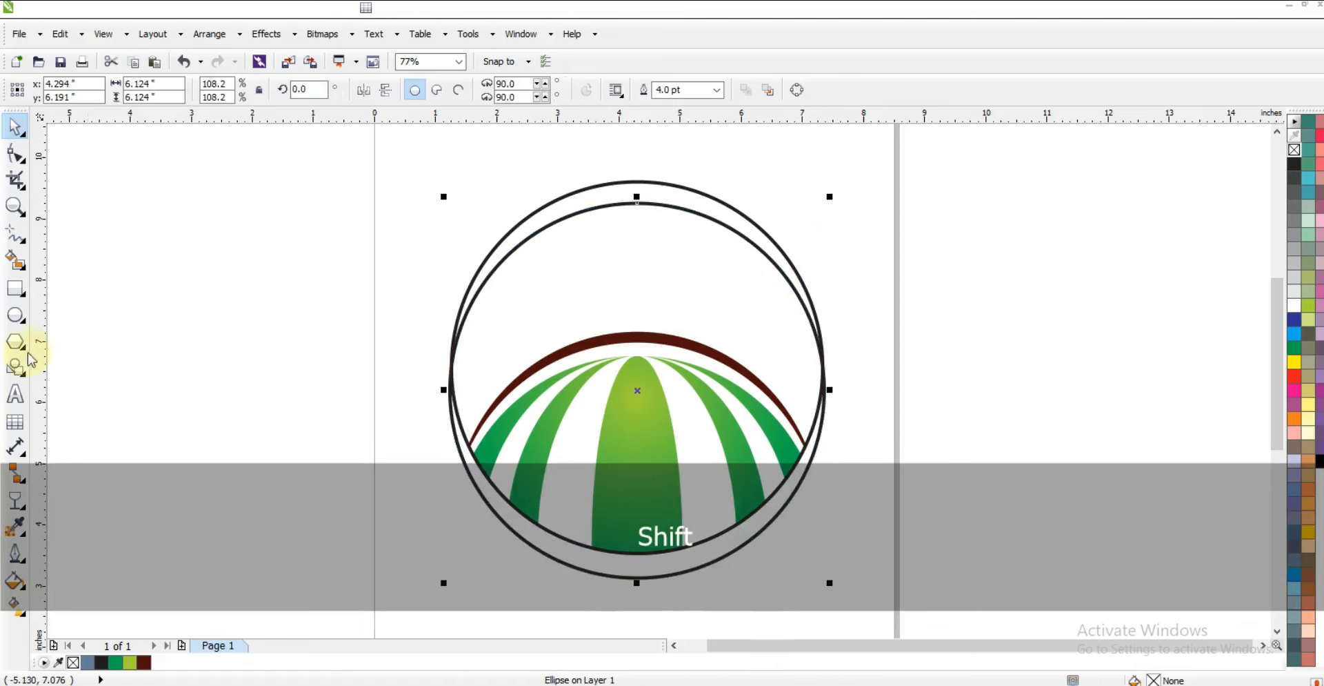
click(16, 260)
click(621, 187)
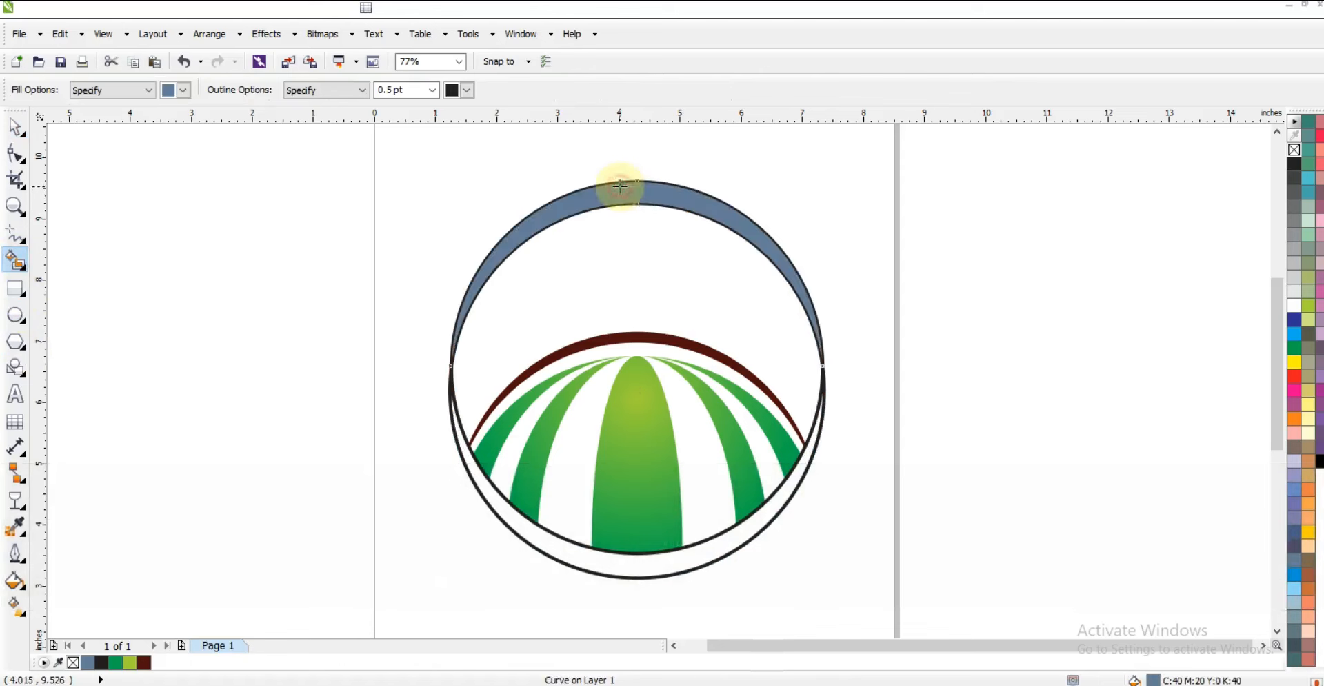
Step: Fill the upper crescent with the dark brown document colour and delete the second circle
click(15, 127)
click(142, 660)
click(556, 550)
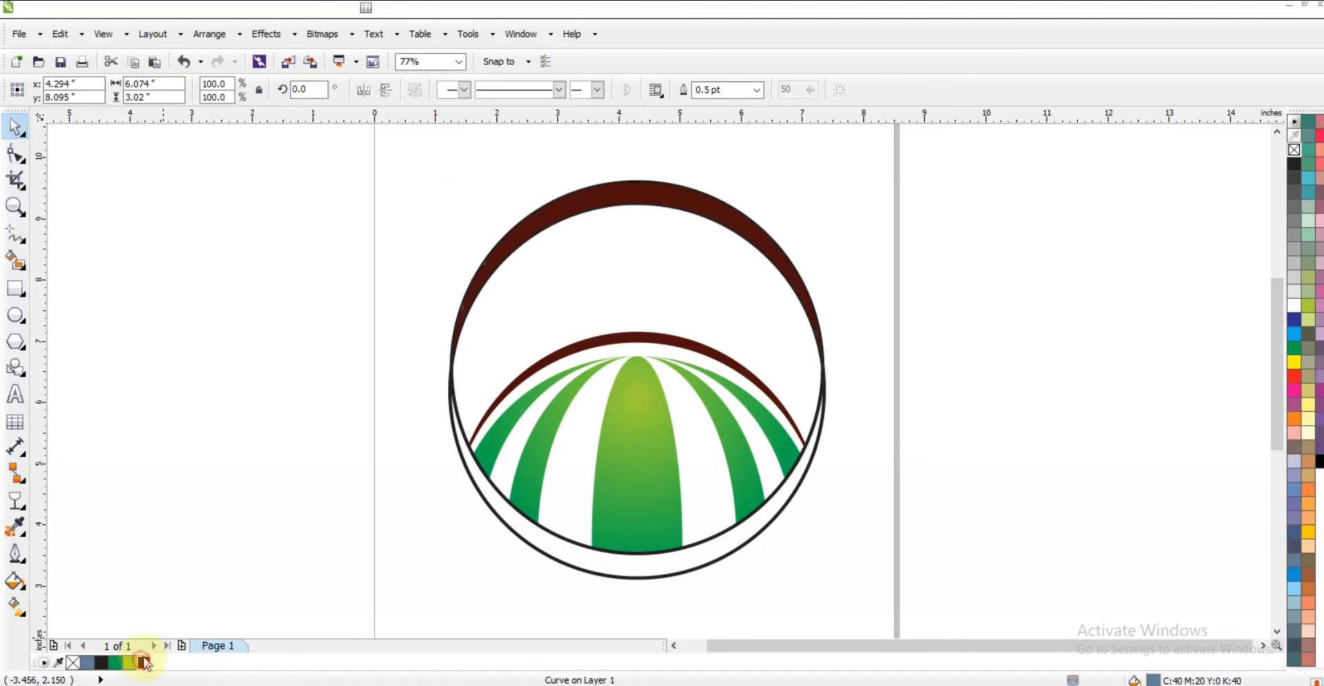
key(Delete)
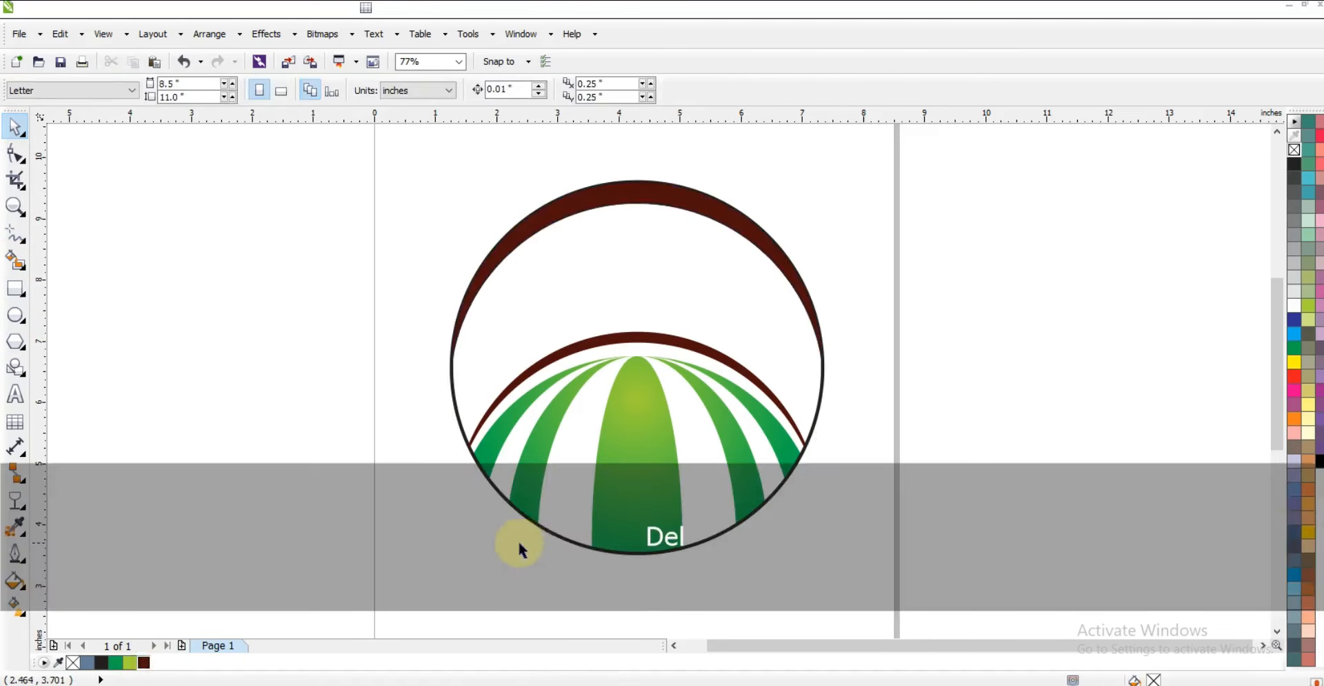
Step: Remove the black outlines from the upper crescent and the clipping circle
right_click(1295, 150)
click(842, 304)
key(F3)
key(Escape)
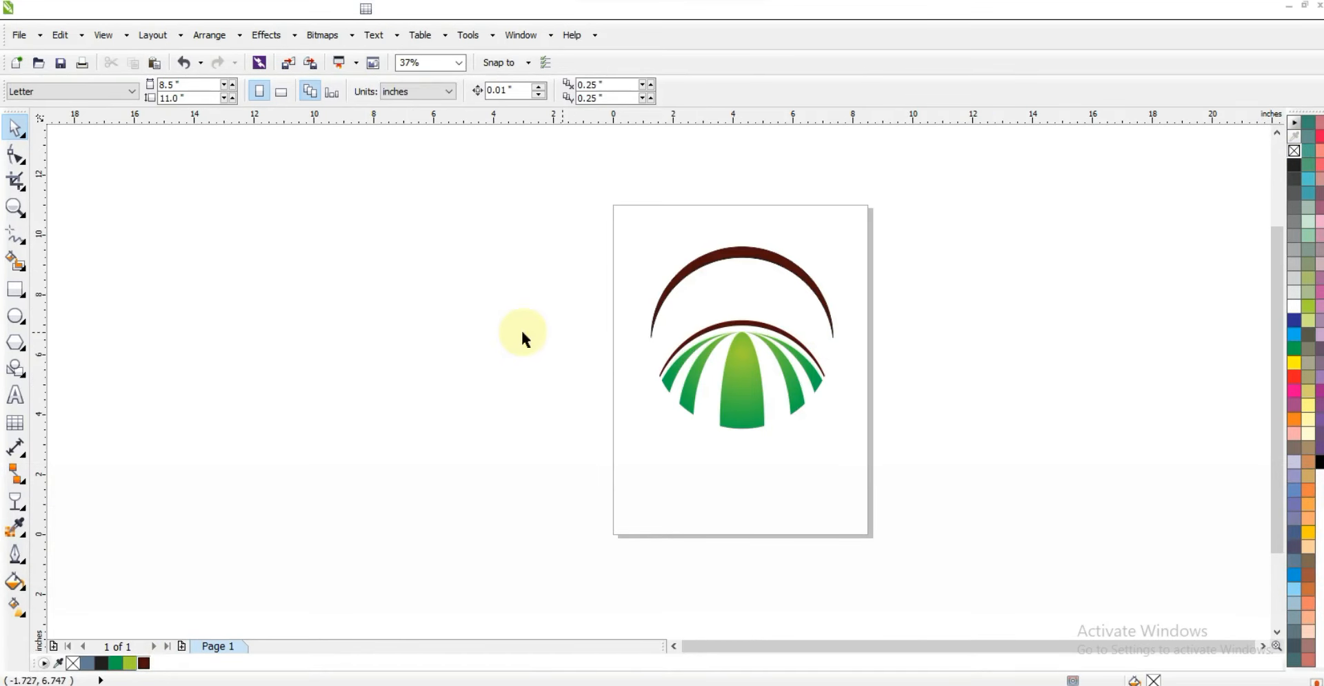
Step: Draw a closed straight-sided Y-shaped tree trunk about 1.5 in tall, standing on the middle of the lower brown crescent
click(16, 207)
drag(616, 230, 903, 486)
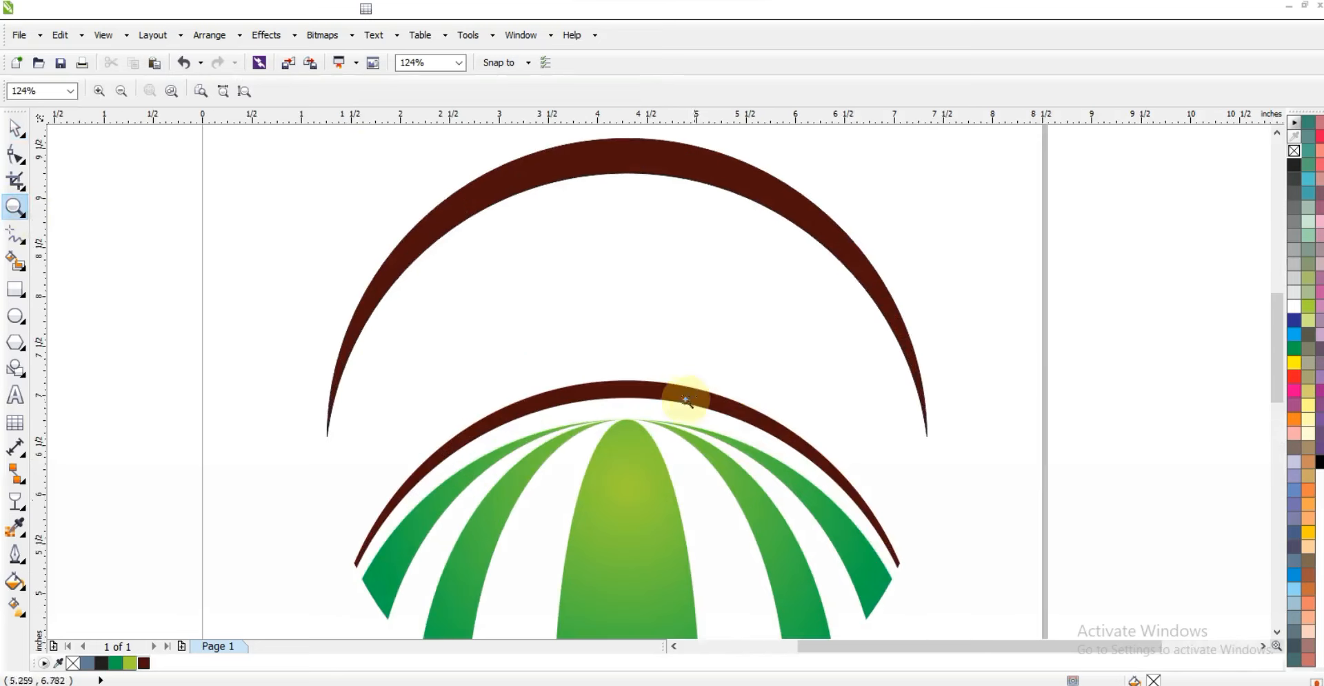
click(11, 235)
click(608, 382)
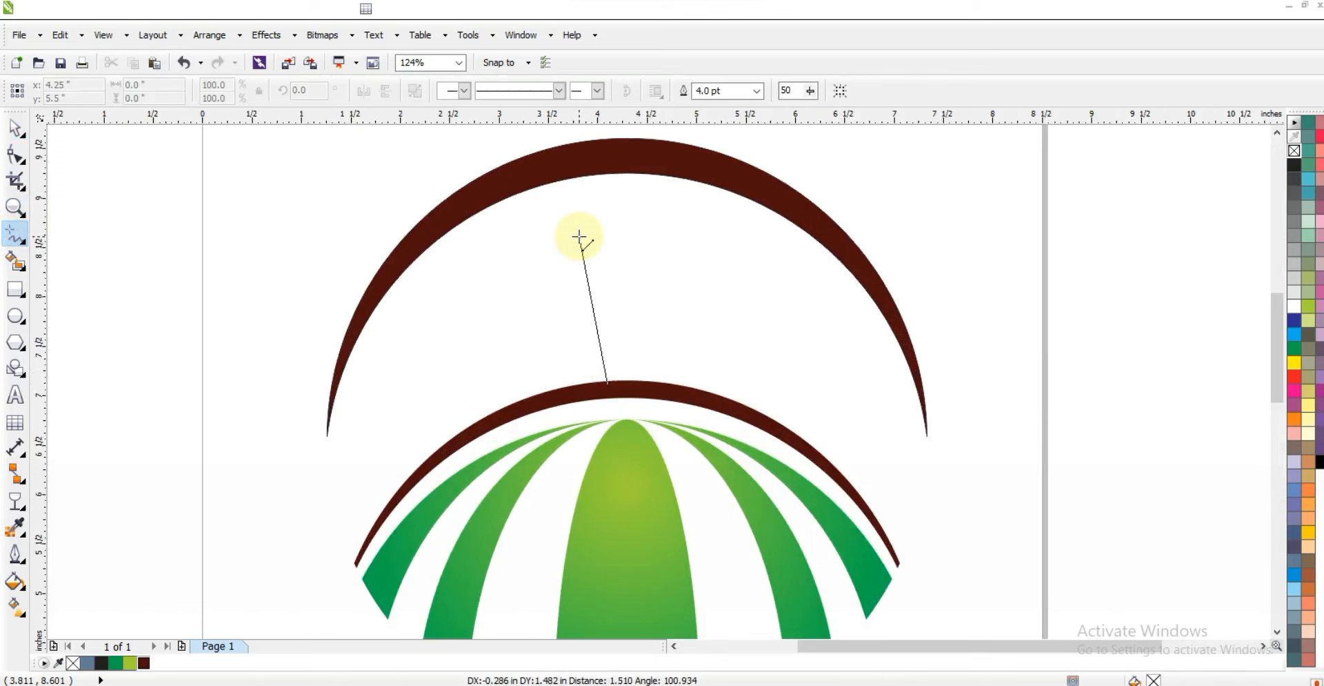
click(579, 236)
click(619, 310)
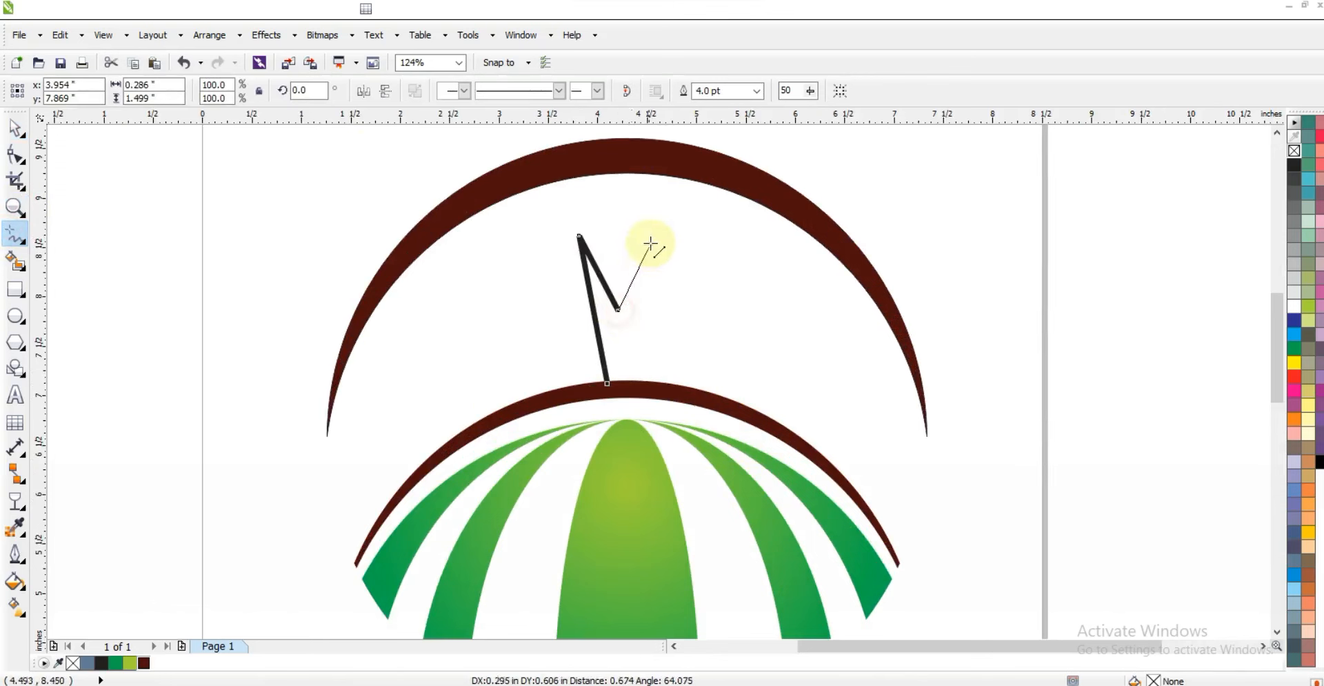
click(653, 236)
click(636, 382)
click(607, 383)
Step: Bend the trunk's straight sides into smooth curves so both branches sweep outward
click(15, 155)
drag(643, 369, 766, 439)
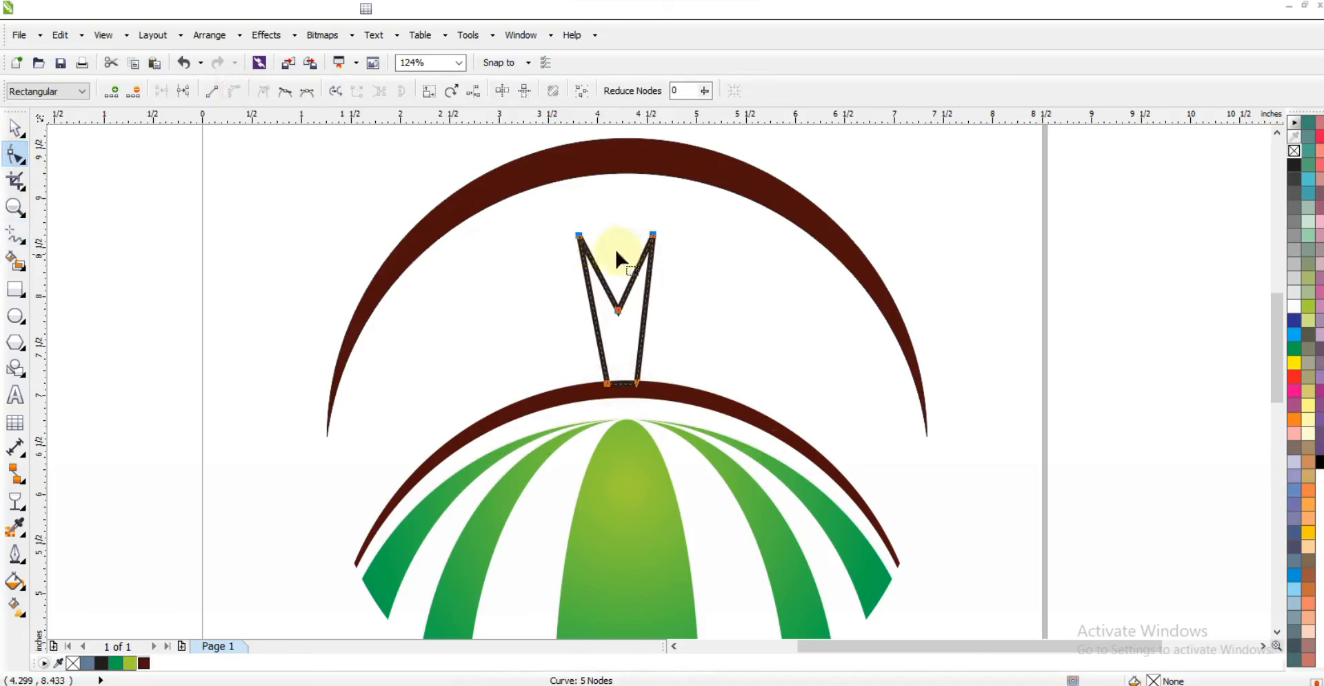
drag(594, 264, 631, 324)
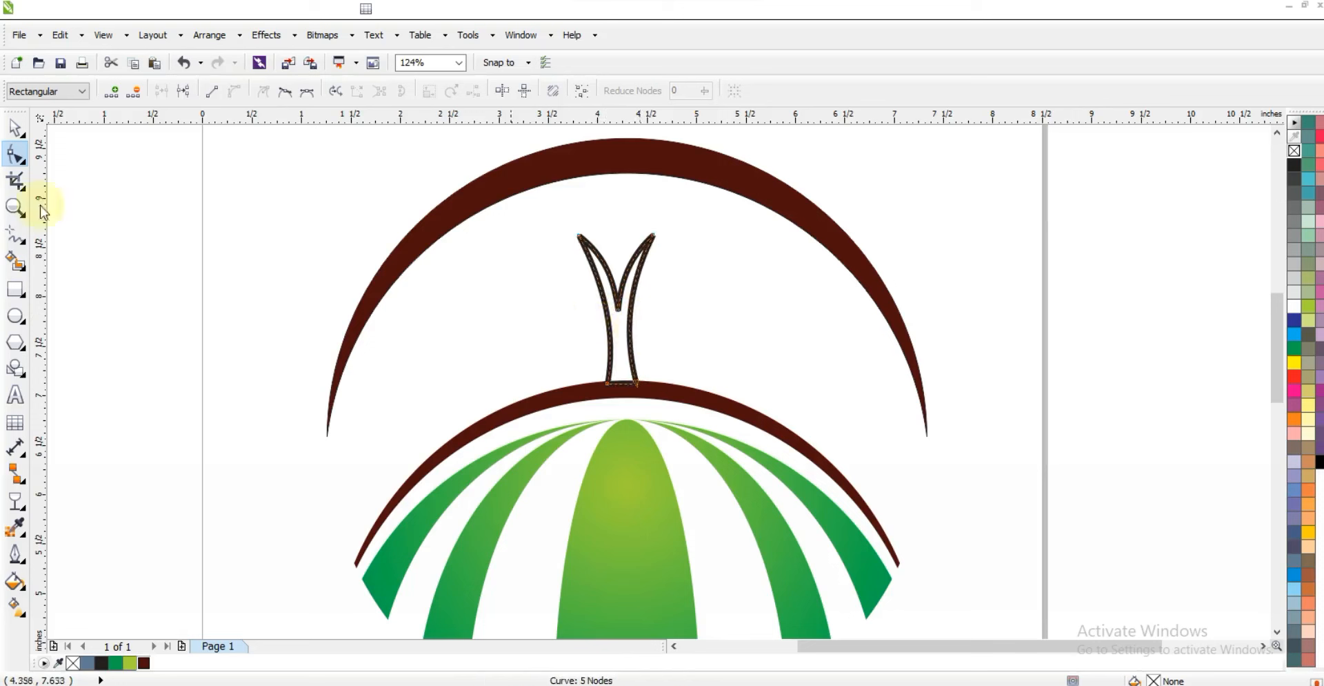
click(15, 128)
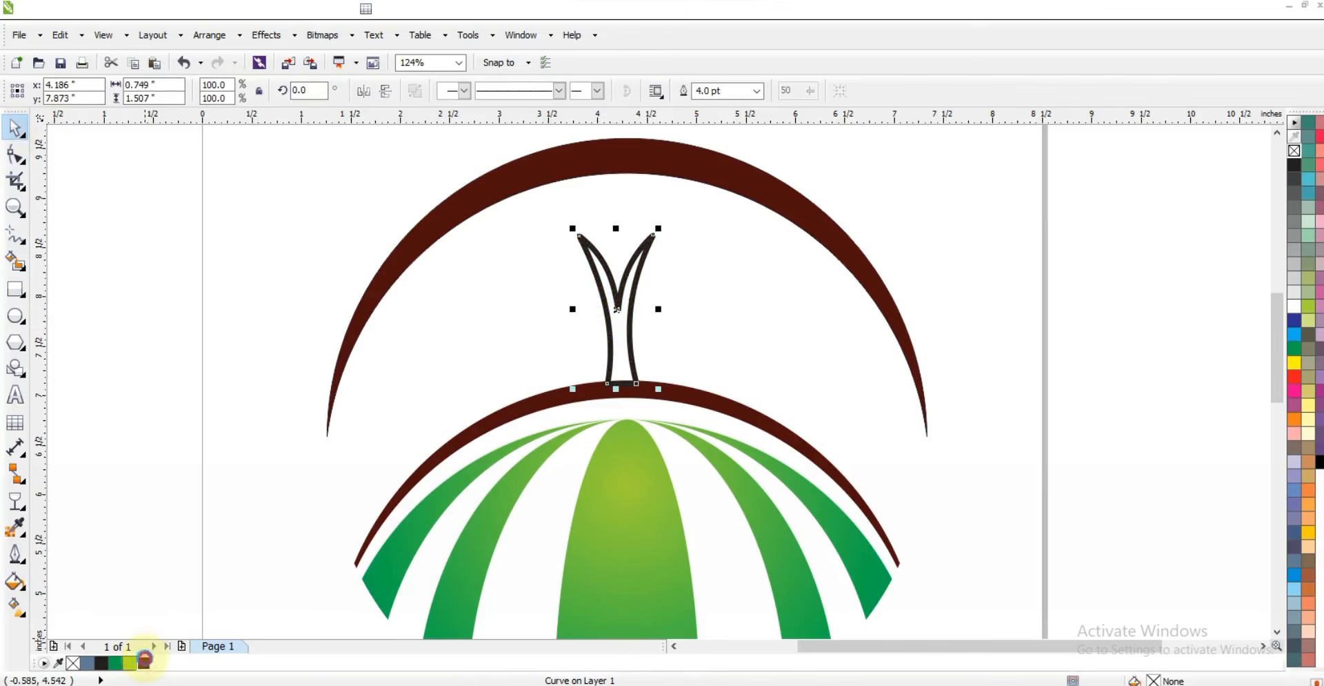
Step: Fill the trunk dark brown without an outline and centre it horizontally on the lower crescent
click(144, 663)
right_click(1297, 147)
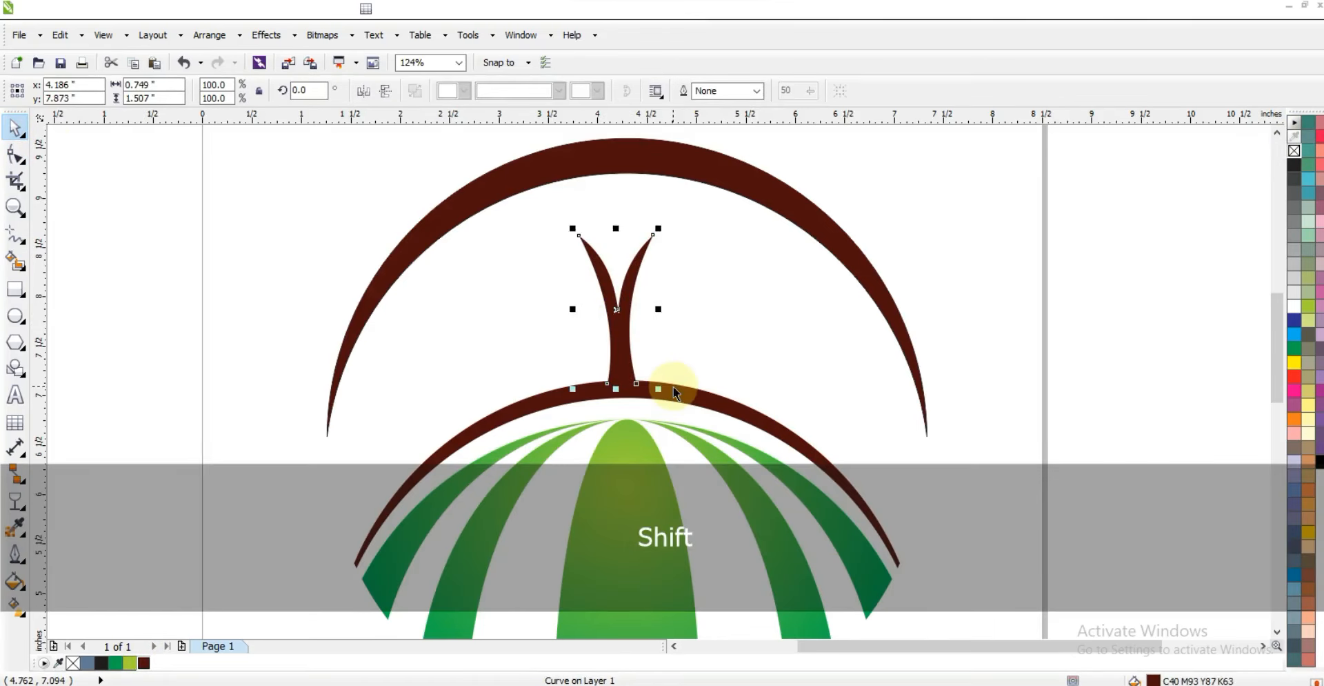
shift+click(673, 388)
key(c)
click(944, 360)
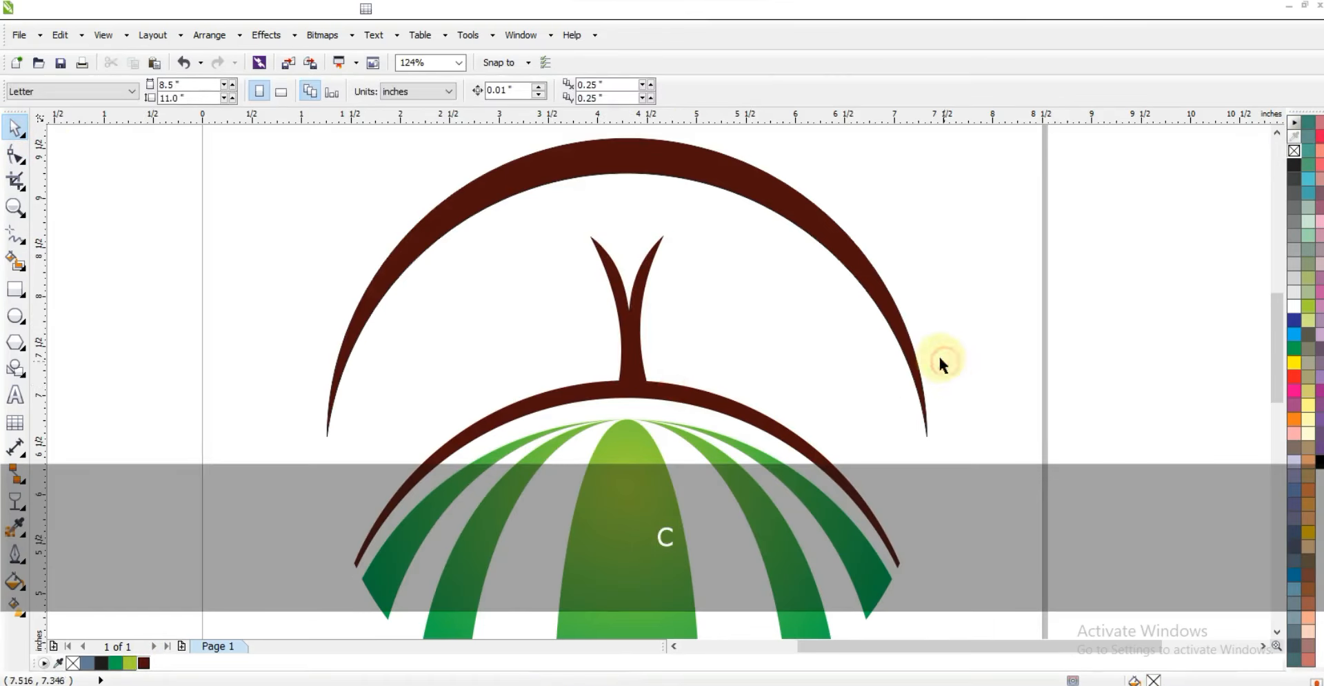
Step: Draw a closed two-segment vertical line about 1.65 in long in the empty area beside the page
click(640, 296)
key(F3)
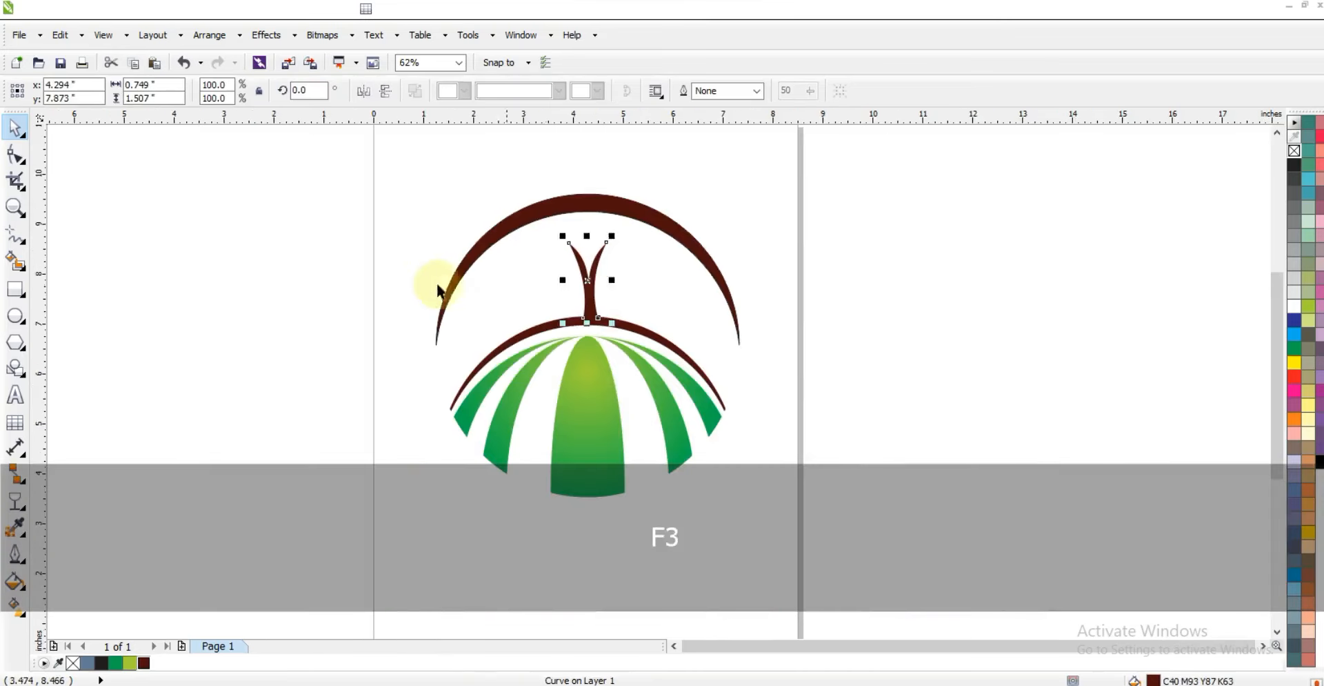
key(Escape)
key(F5)
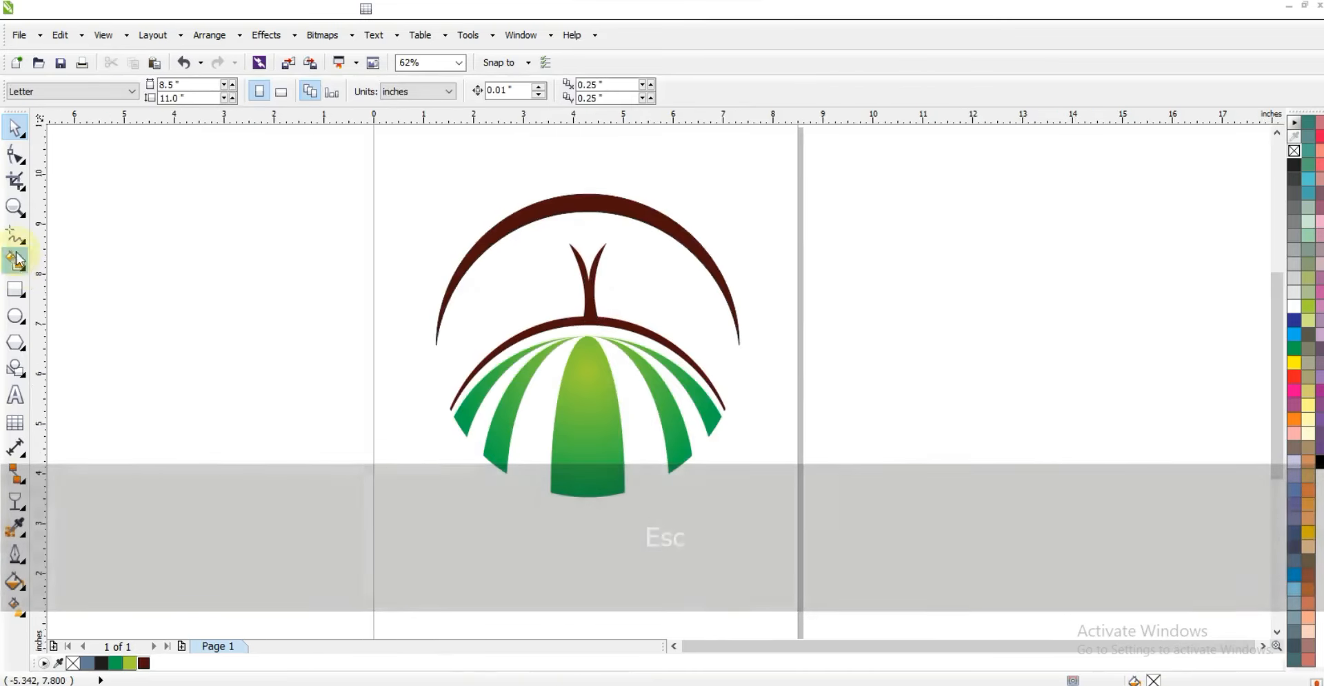
click(205, 235)
key(ctrl)
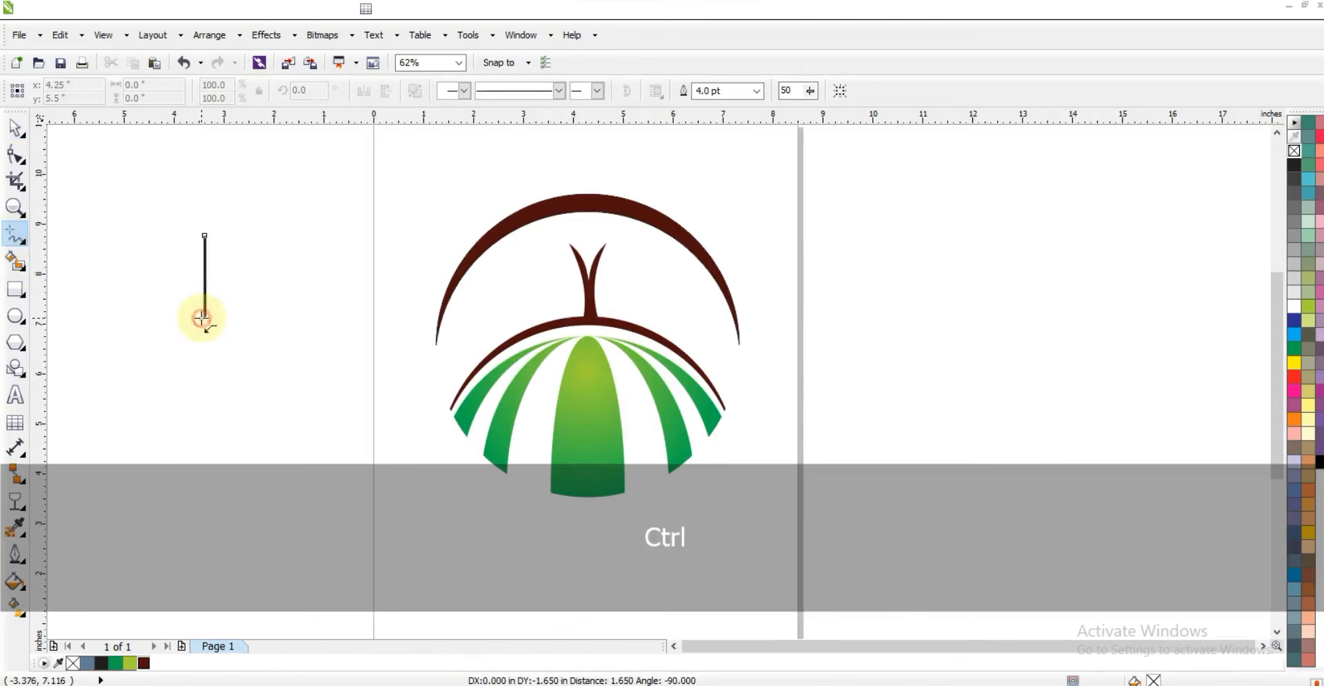
click(202, 319)
click(205, 236)
Step: Curve the two segments of the vertical line outward into a pointed leaf shape
click(15, 154)
drag(95, 169, 267, 373)
mouse_move(205, 269)
mouse_down()
mouse_move(216, 271)
mouse_move(190, 278)
mouse_move(218, 277)
mouse_up()
click(8, 126)
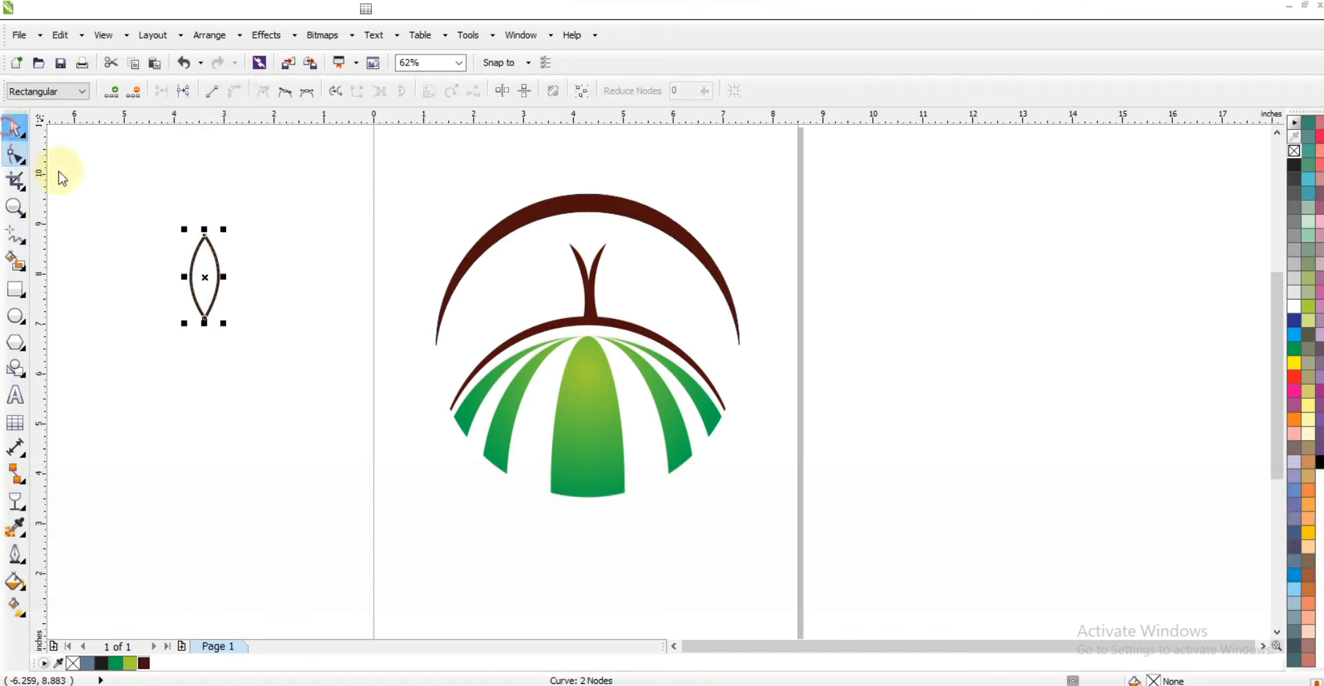
Step: Scale the leaf to about 56.5%, place it at the trunk's right branch and fill it black without an outline
drag(224, 229, 220, 242)
drag(228, 295, 633, 276)
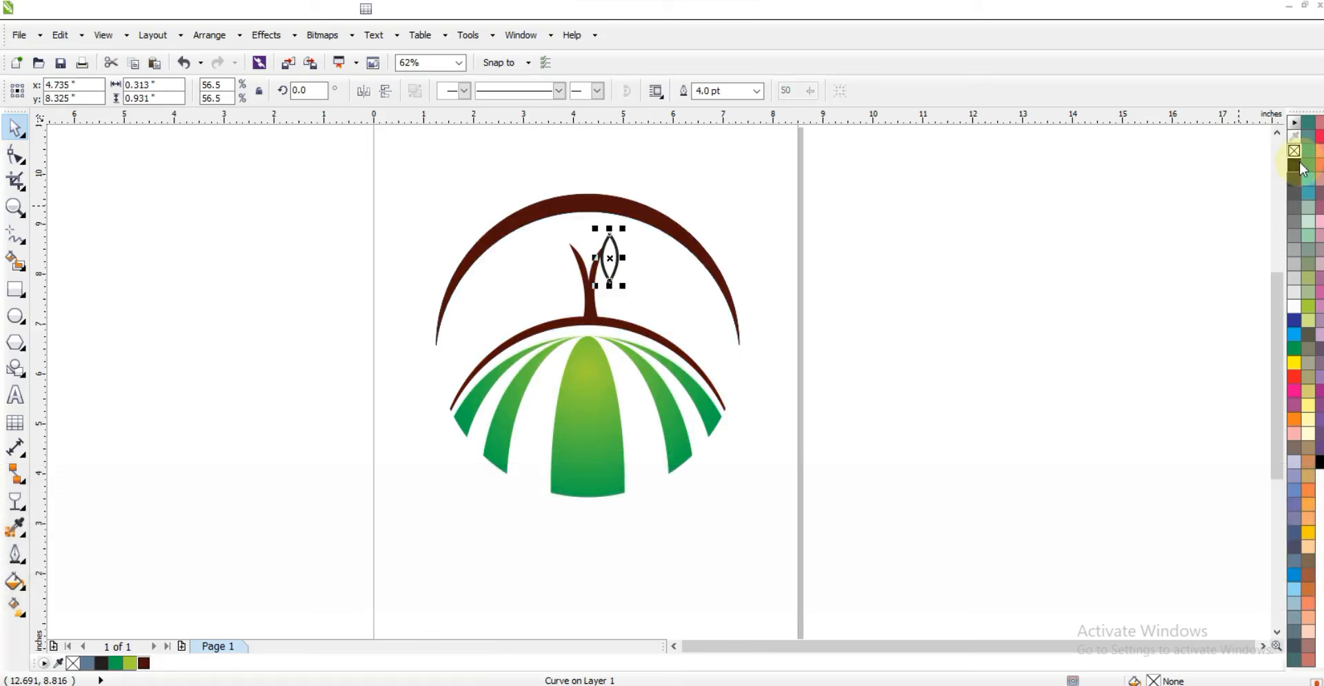
click(1109, 231)
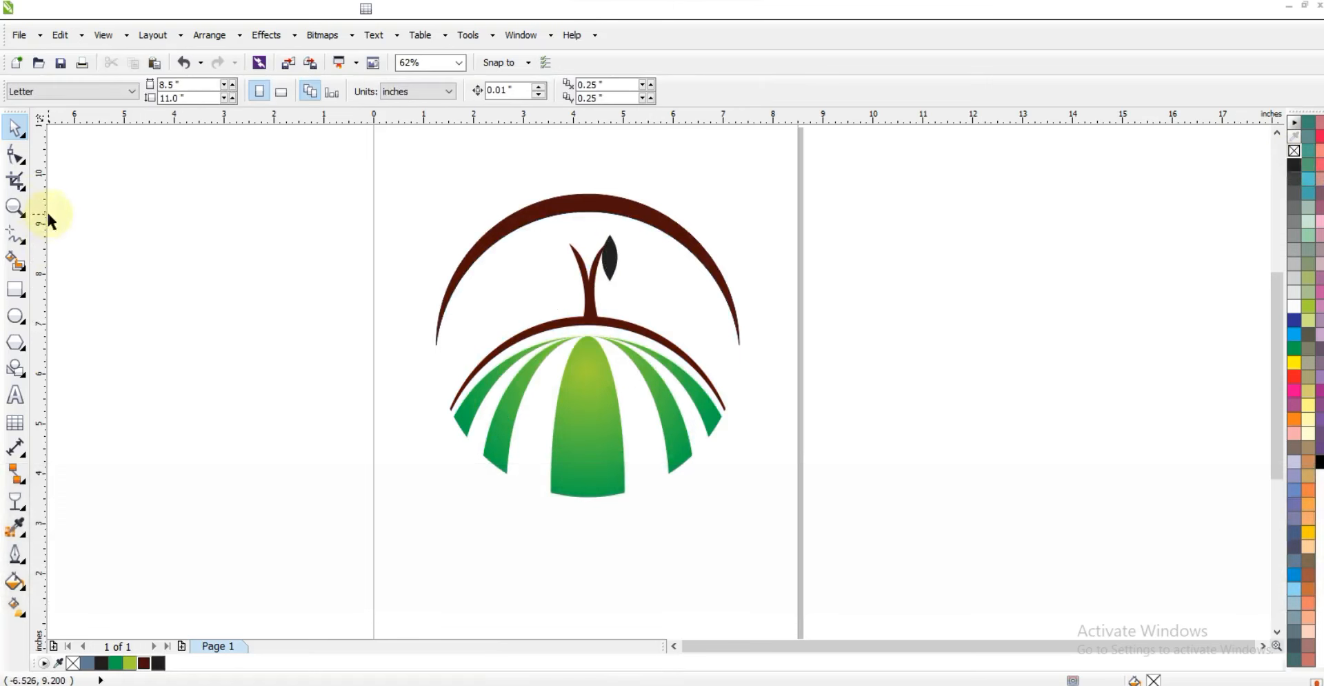
Step: Shrink the black leaf further, tilt it and place it beside the tip of the right branch
click(15, 207)
drag(461, 176, 802, 360)
click(15, 129)
click(599, 355)
drag(626, 285, 636, 338)
click(604, 324)
drag(617, 331, 645, 253)
drag(618, 279, 600, 330)
Step: Place rotated copies of the leaf between the two branches and around the right branch tip
right_click(561, 309)
click(561, 308)
right_click(607, 338)
drag(607, 284, 632, 266)
right_click(635, 286)
right_click(591, 253)
drag(564, 309, 522, 273)
Step: Add a horizontally mirrored leaf at the left branch and spread more rotated copies across the middle and upper crown
right_click(463, 314)
click(364, 90)
right_click(494, 279)
drag(495, 270, 480, 281)
drag(565, 307, 484, 236)
right_click(516, 295)
right_click(533, 326)
click(533, 327)
right_click(511, 257)
right_click(483, 236)
drag(596, 339, 549, 264)
right_click(549, 265)
drag(565, 311, 549, 228)
right_click(549, 228)
Step: Complete the tree crown with rotated leaf copies along its left edge and up to its top
right_click(448, 355)
click(448, 356)
drag(593, 266, 480, 332)
drag(446, 353, 469, 355)
drag(644, 289, 419, 313)
right_click(401, 326)
click(400, 327)
drag(482, 287, 436, 287)
right_click(437, 287)
drag(436, 273, 469, 218)
right_click(447, 239)
right_click(469, 218)
drag(532, 280, 533, 200)
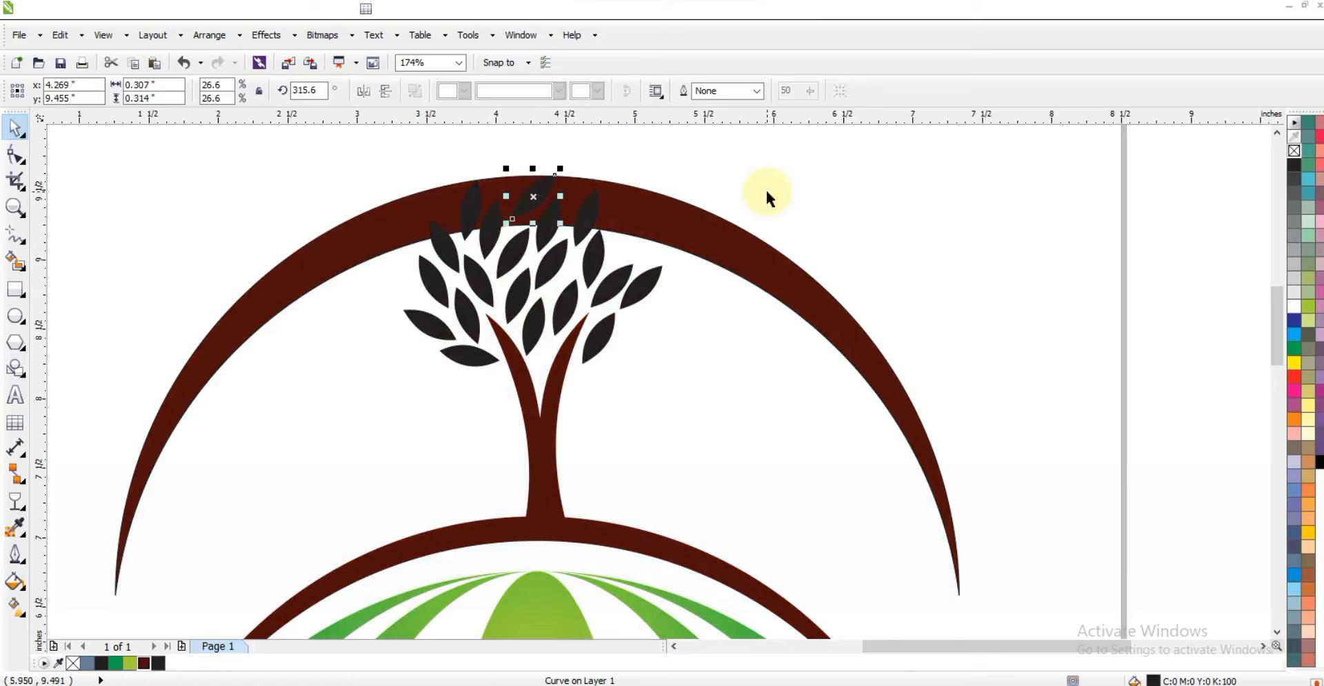
Step: Weld seven scattered leaves and fill them dark green, and give five other leaves a C 40, Y 100 lime fill
shift+click(545, 265)
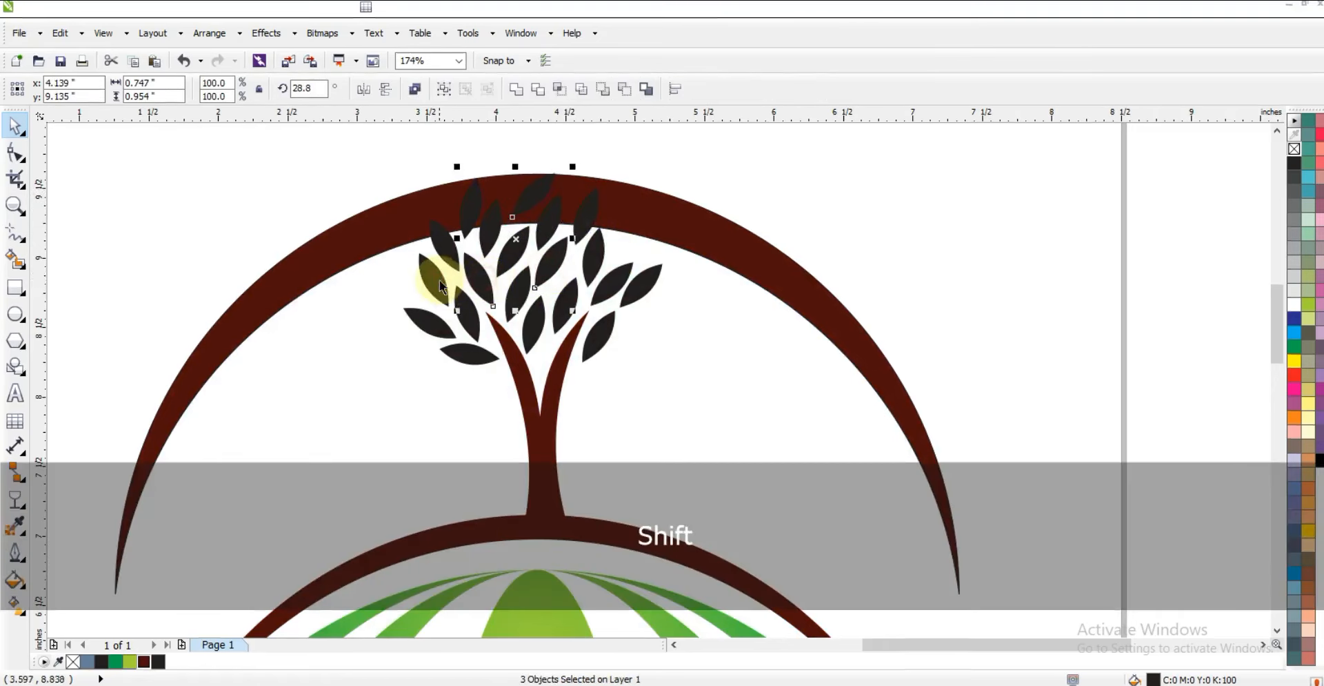
shift+click(437, 321)
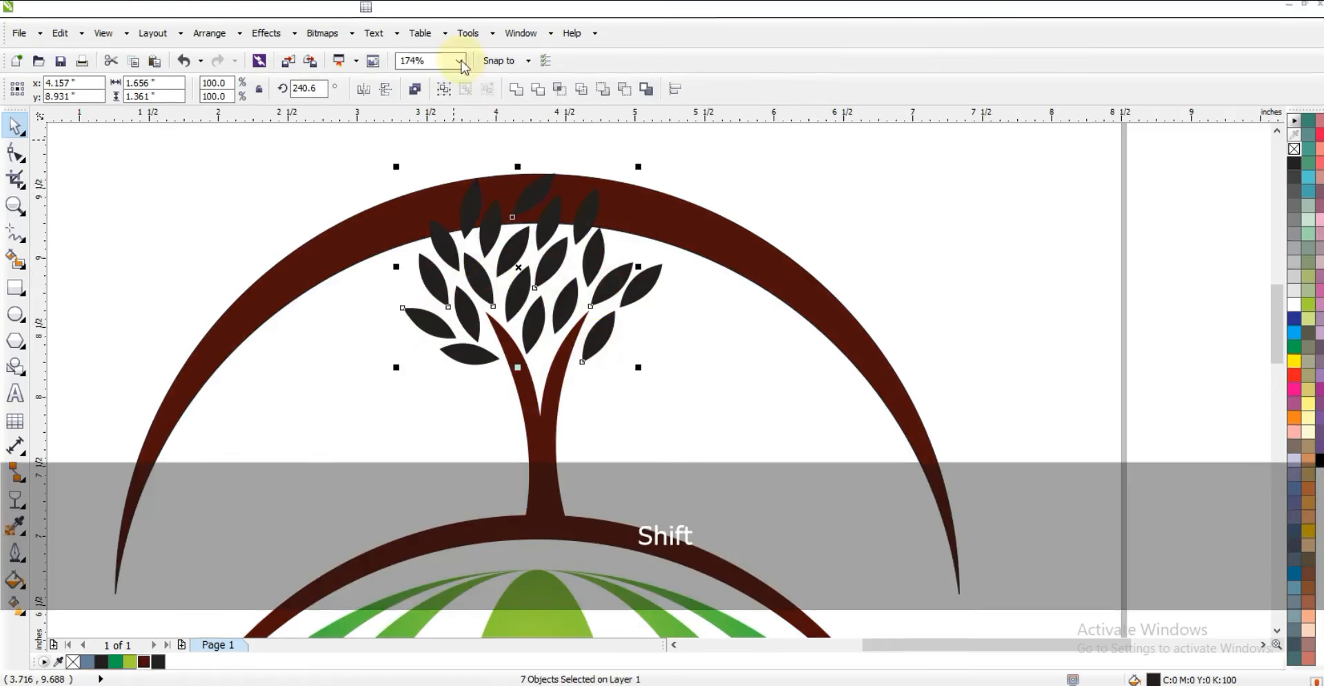
click(516, 88)
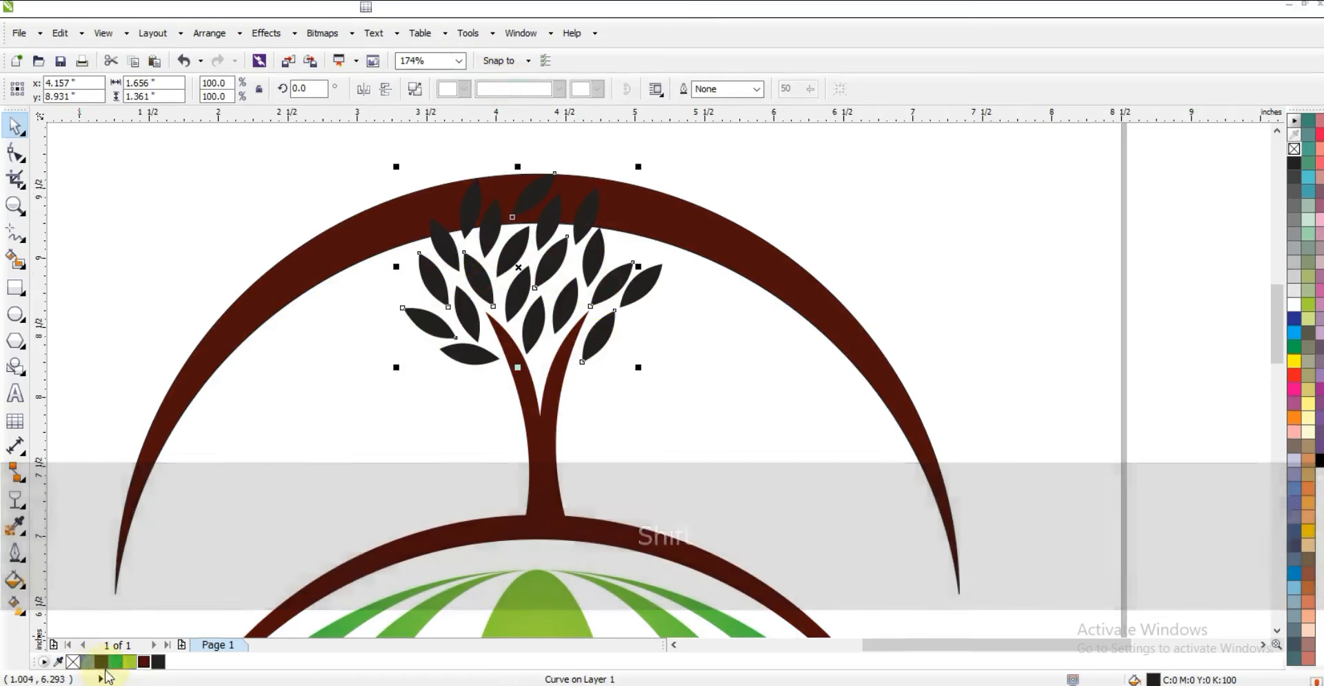
click(115, 662)
click(265, 223)
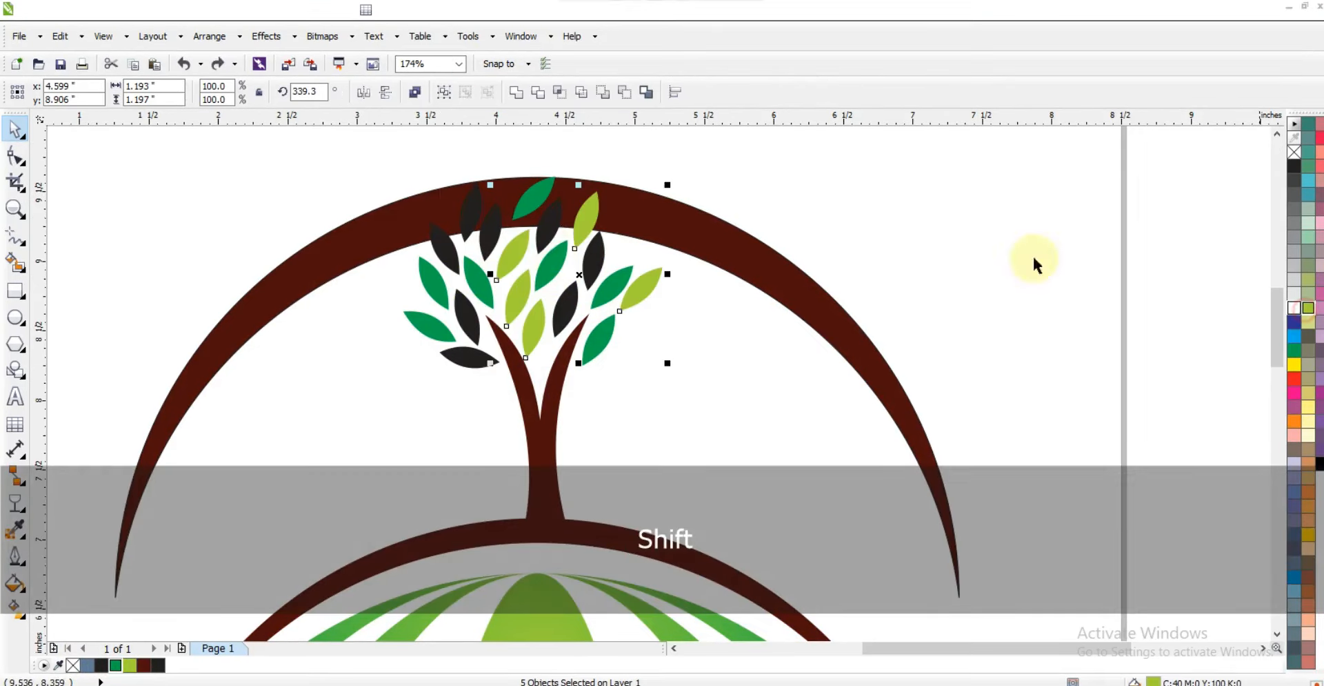
Step: Select the remaining black leaves together and fill them pale yellow-green
shift+click(555, 229)
shift+click(481, 236)
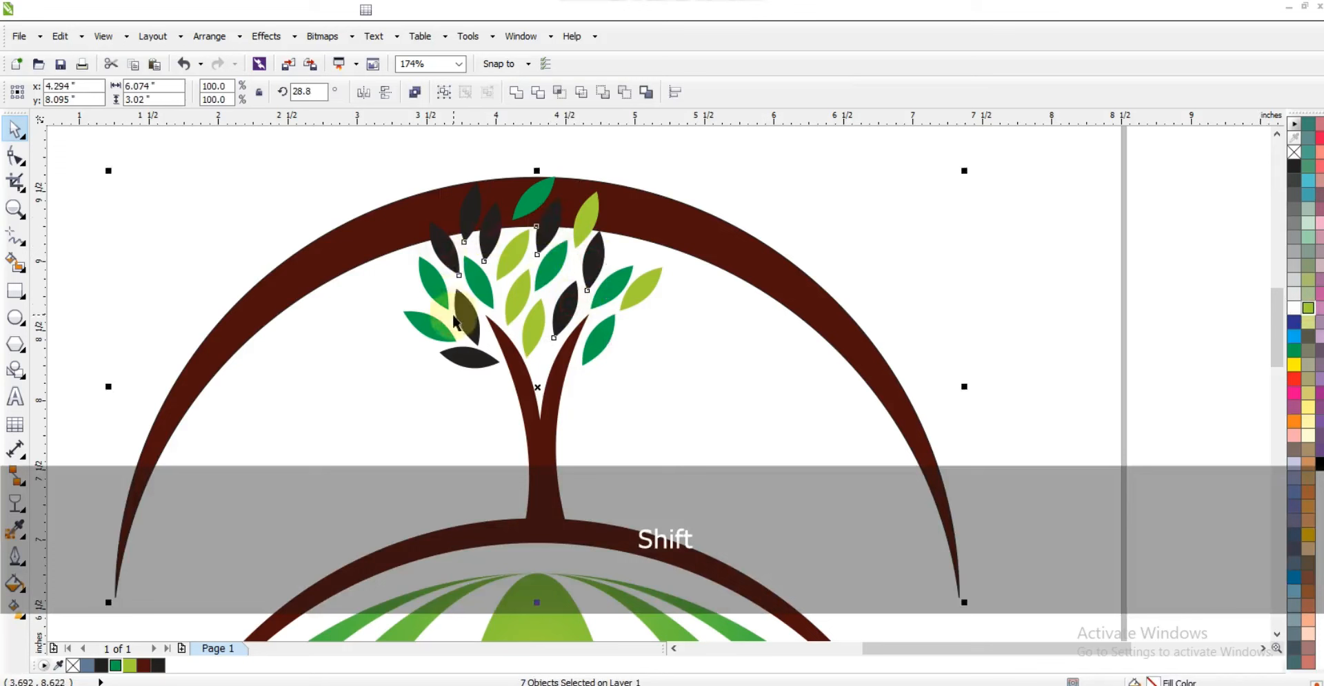
shift+click(406, 233)
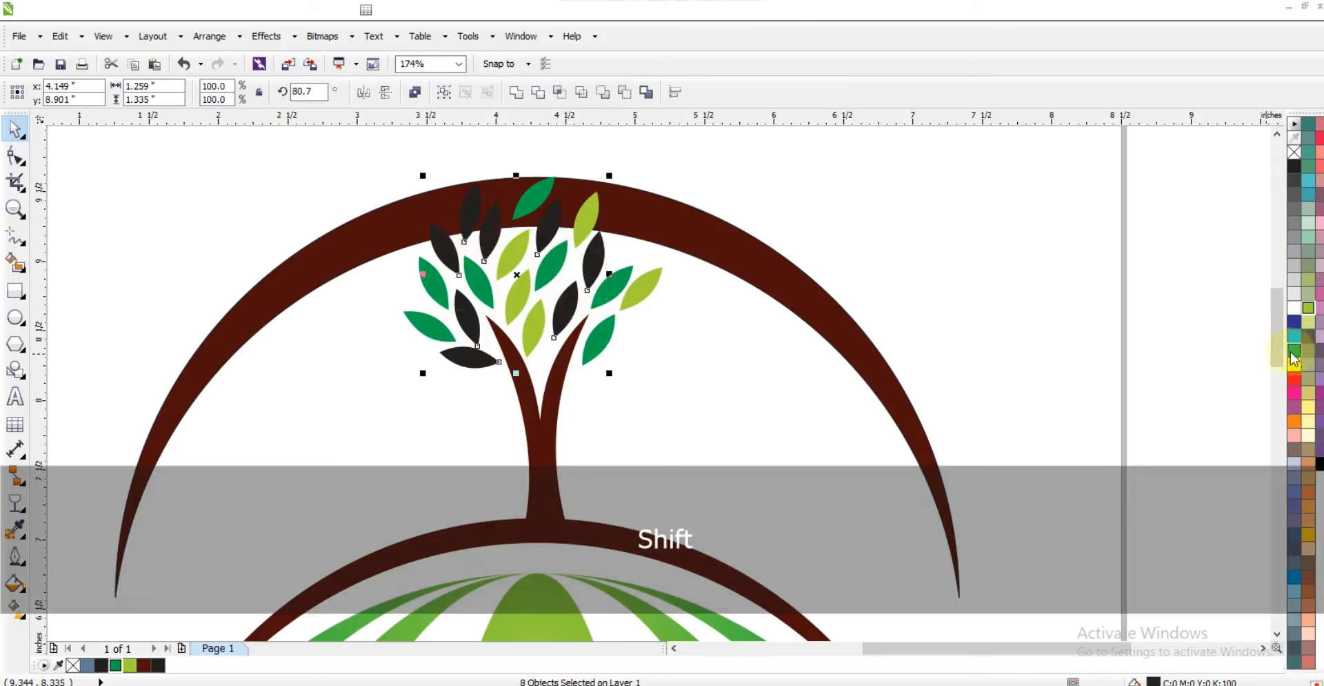
click(1309, 312)
click(941, 260)
Step: Group the tree and place two smaller copies on the lower crescent, one on each side of the large tree
drag(854, 169, 352, 416)
key(ctrl+g)
shift+click(667, 200)
drag(667, 181, 710, 498)
drag(745, 442, 375, 430)
click(842, 261)
key(F3)
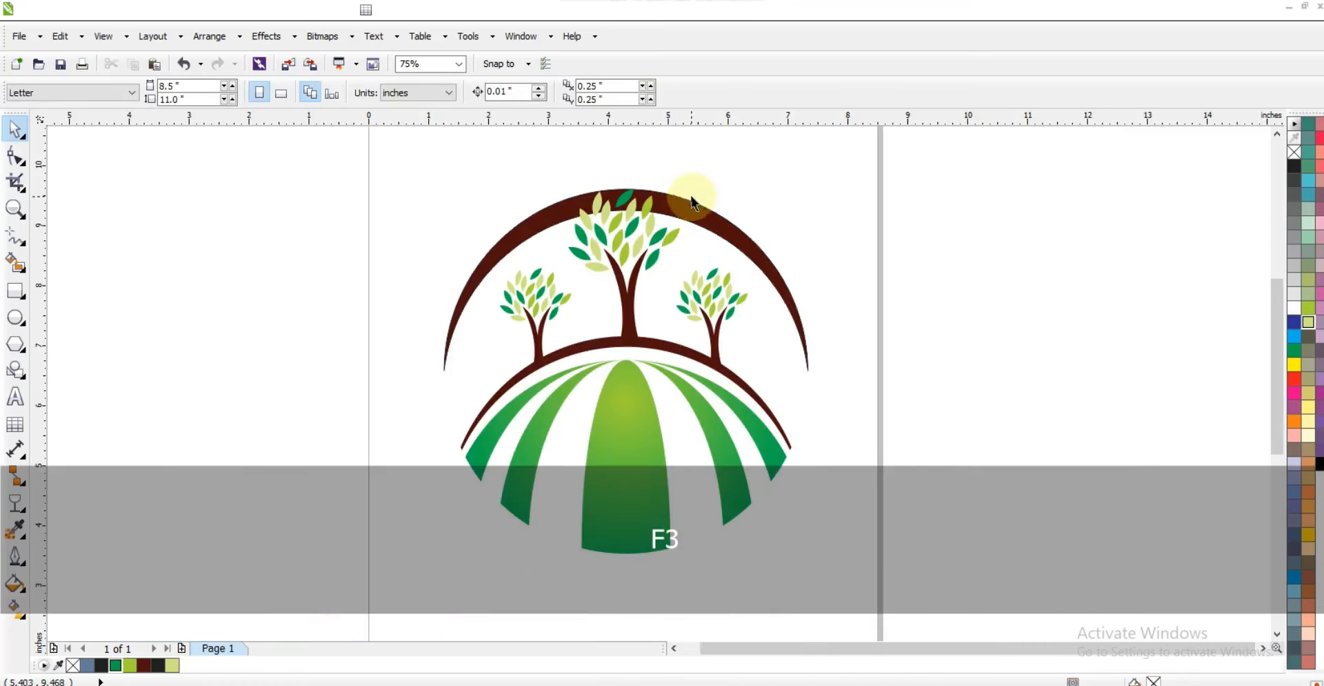
Step: Add the artistic text "AGRICULTURE LOGO" in the empty area beside the page and set its font to Roboto Bk
key(F3)
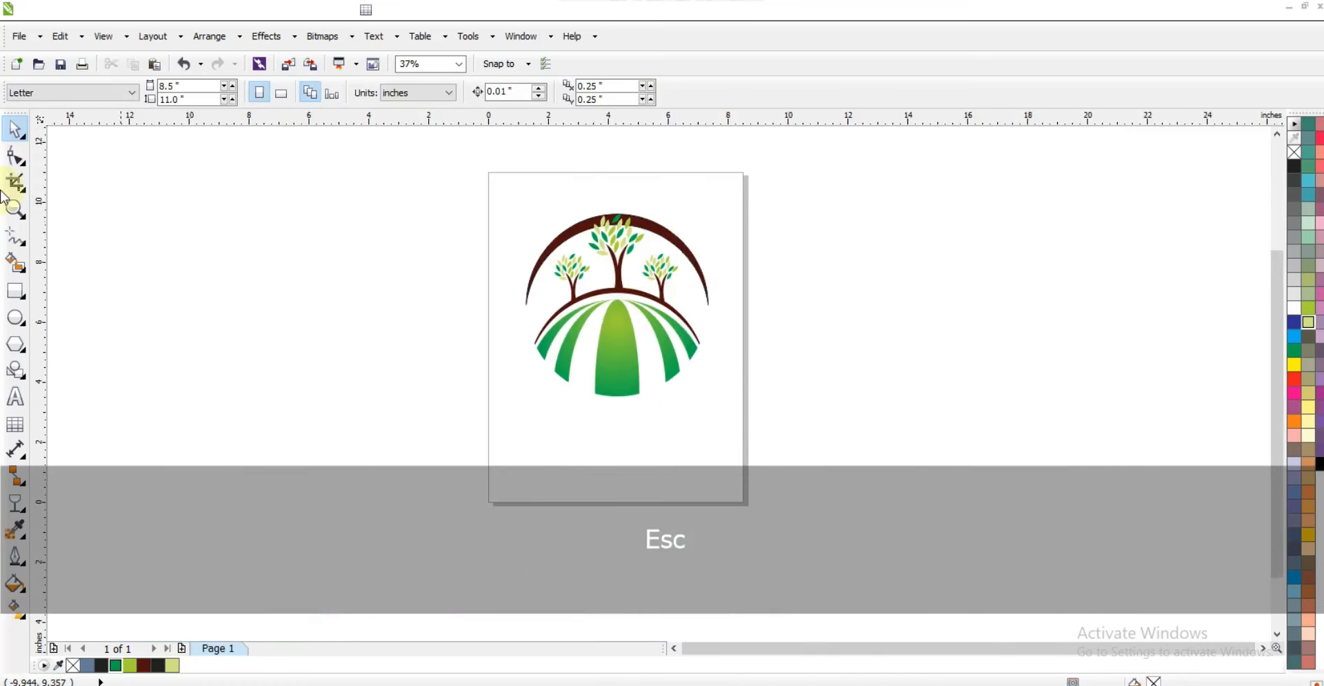
click(15, 208)
drag(435, 179, 821, 435)
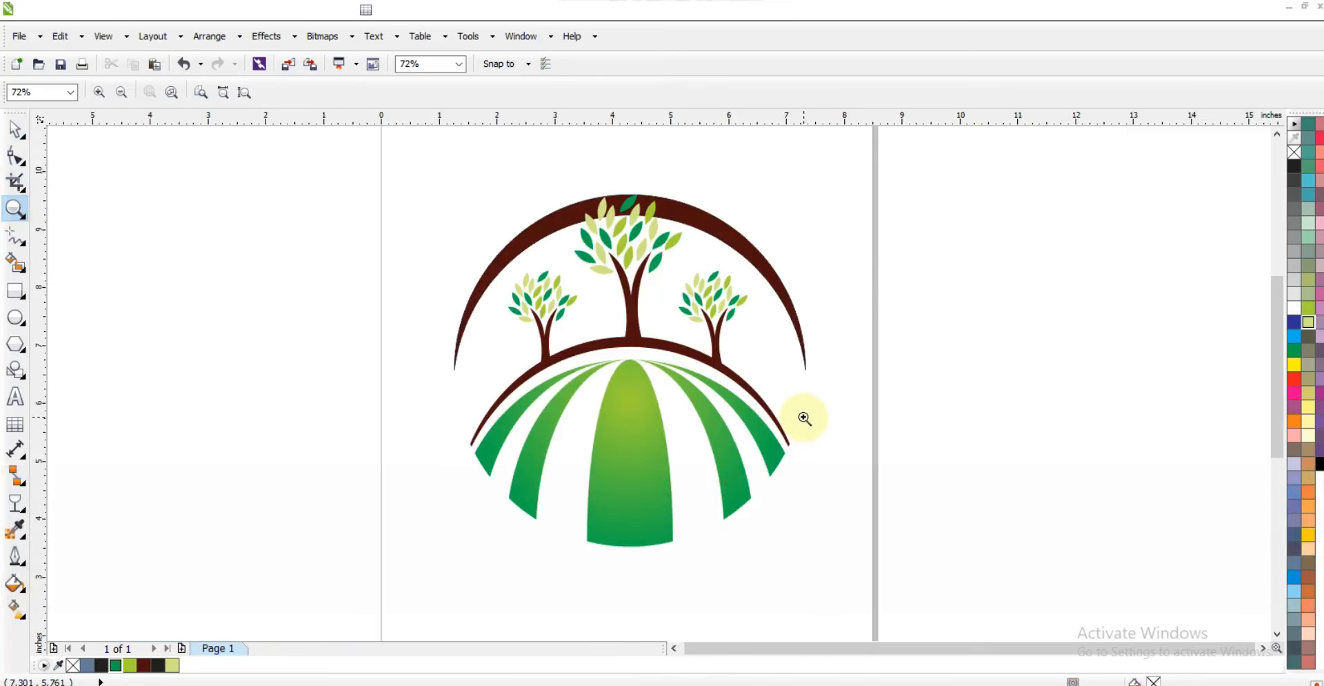
click(17, 397)
click(83, 376)
key(Delete)
text(AGRICULTURE LOGO)
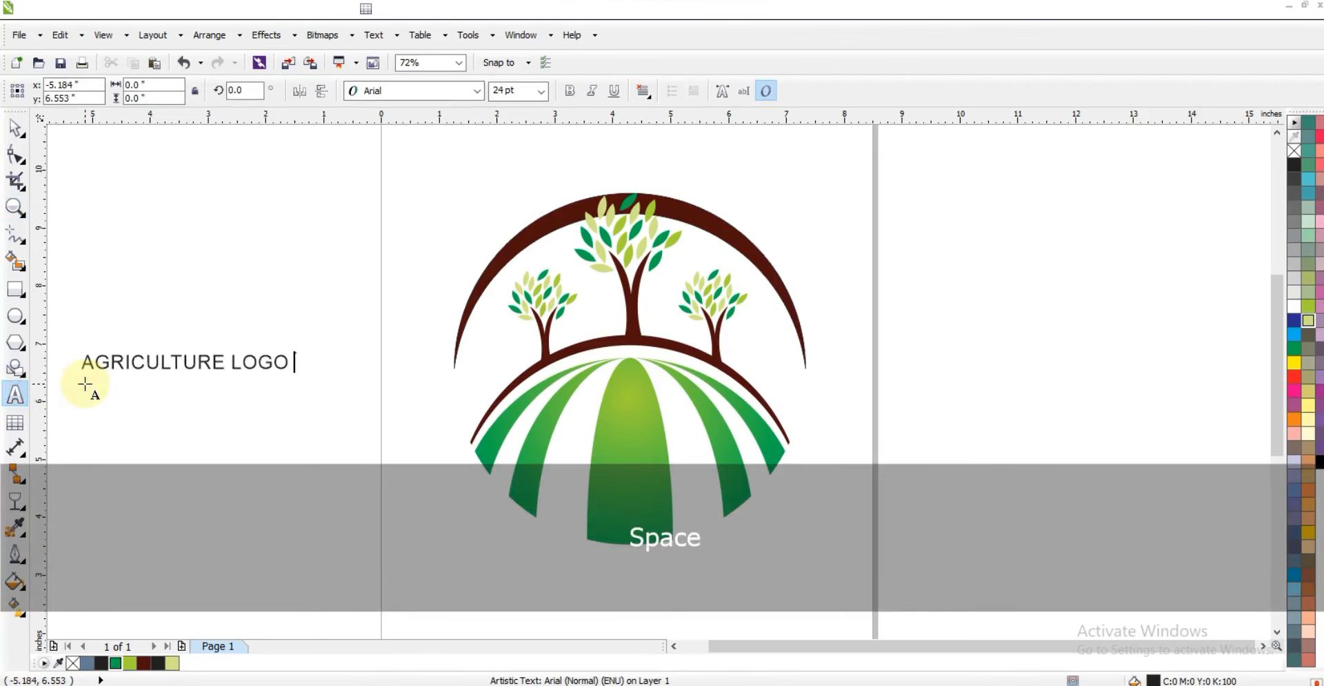
click(15, 127)
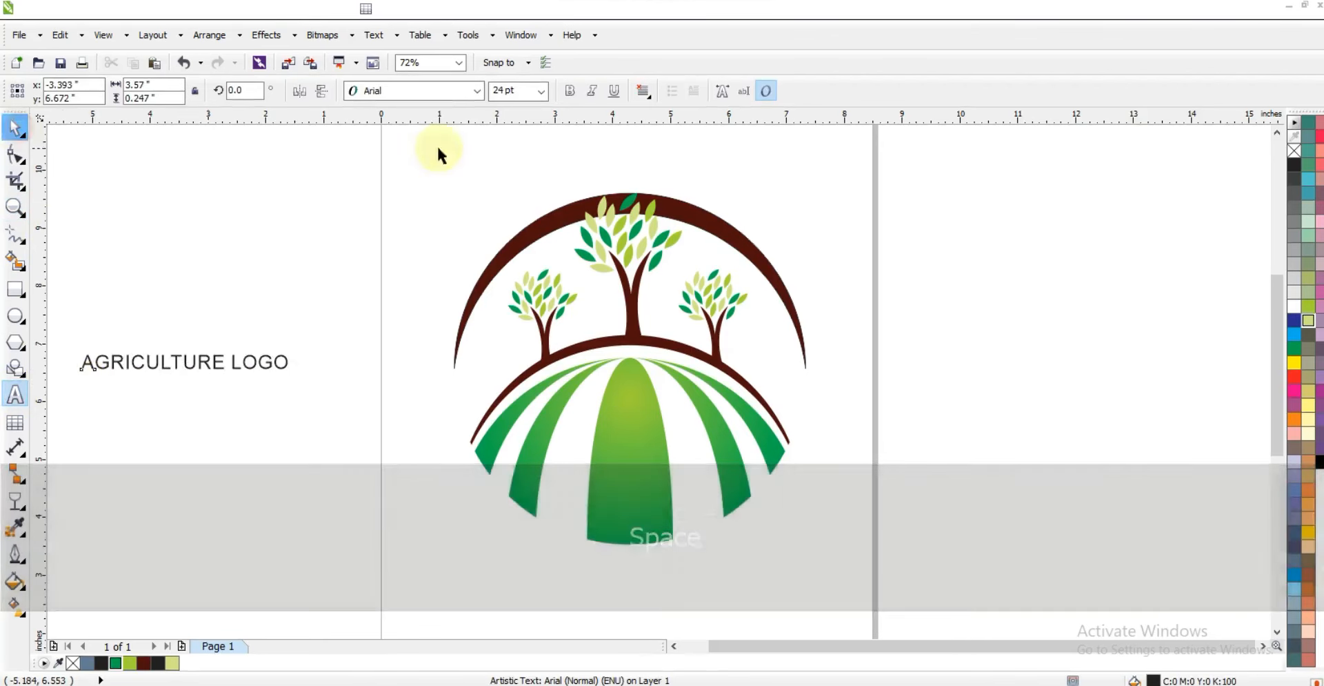
click(460, 94)
click(421, 125)
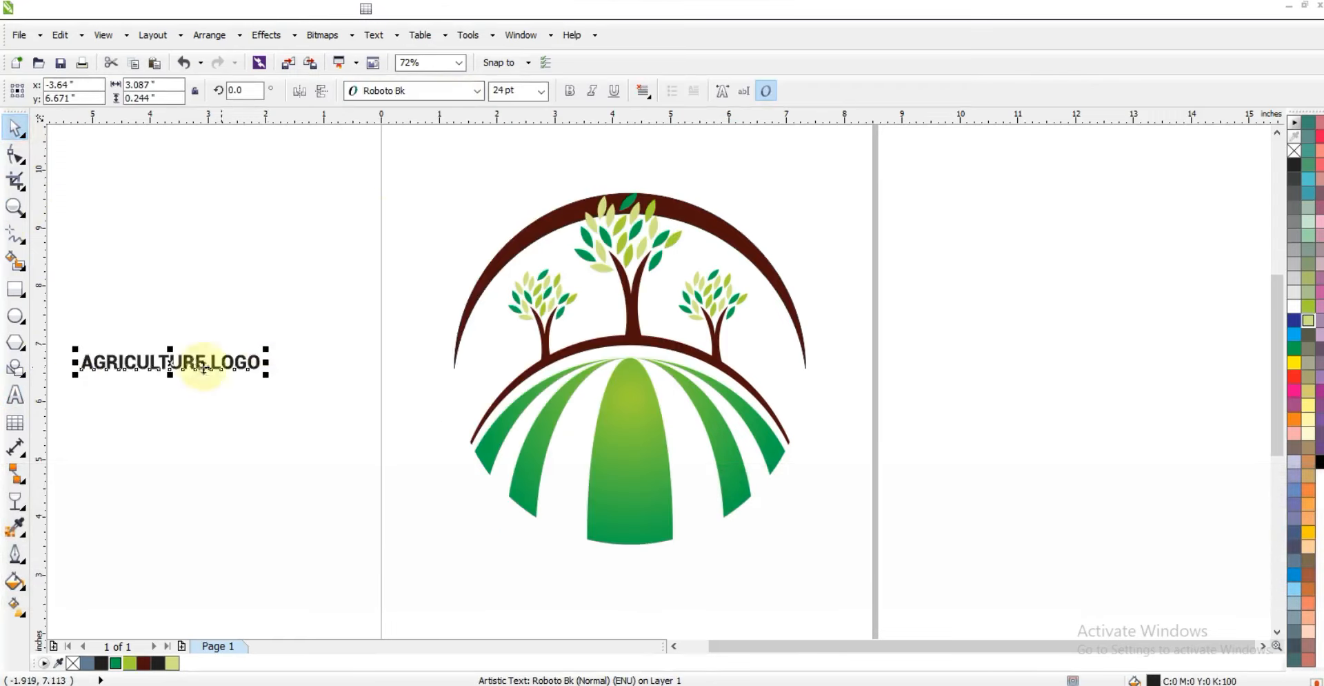
Step: Place the text just below the green striped field and enlarge it to about 6.58 inches wide
drag(190, 363, 660, 580)
drag(736, 595, 835, 622)
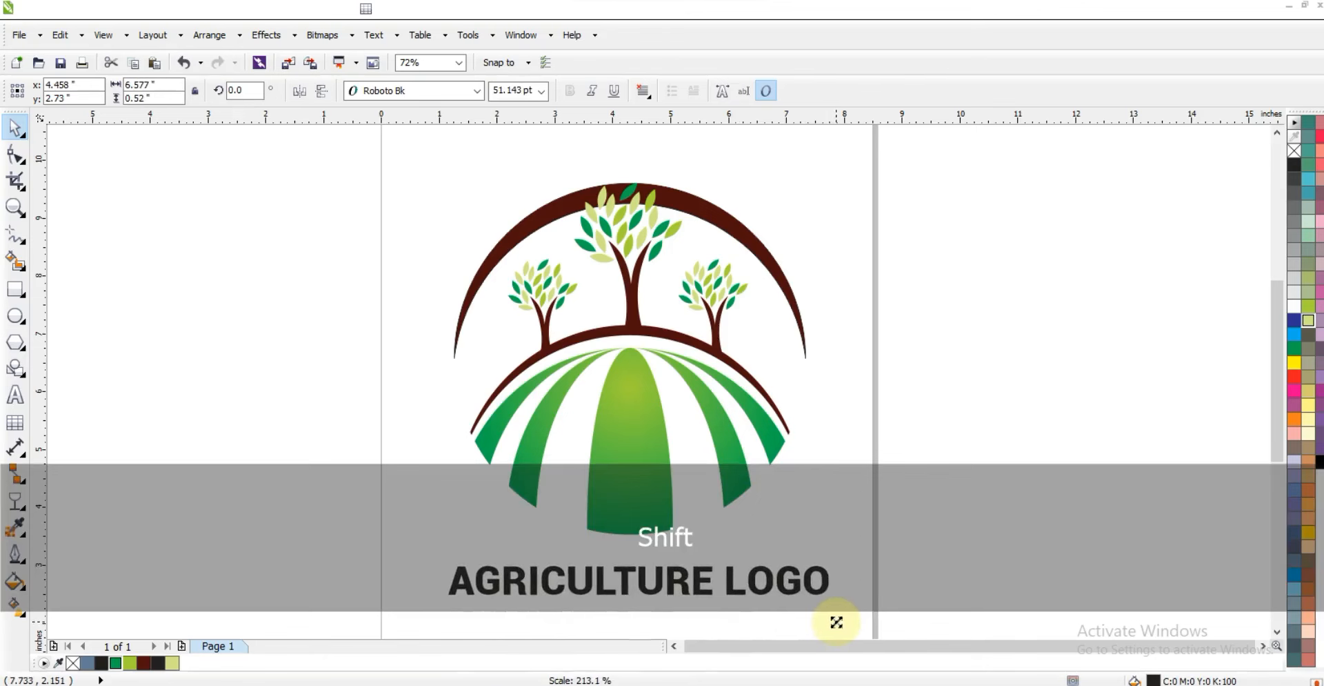
click(833, 487)
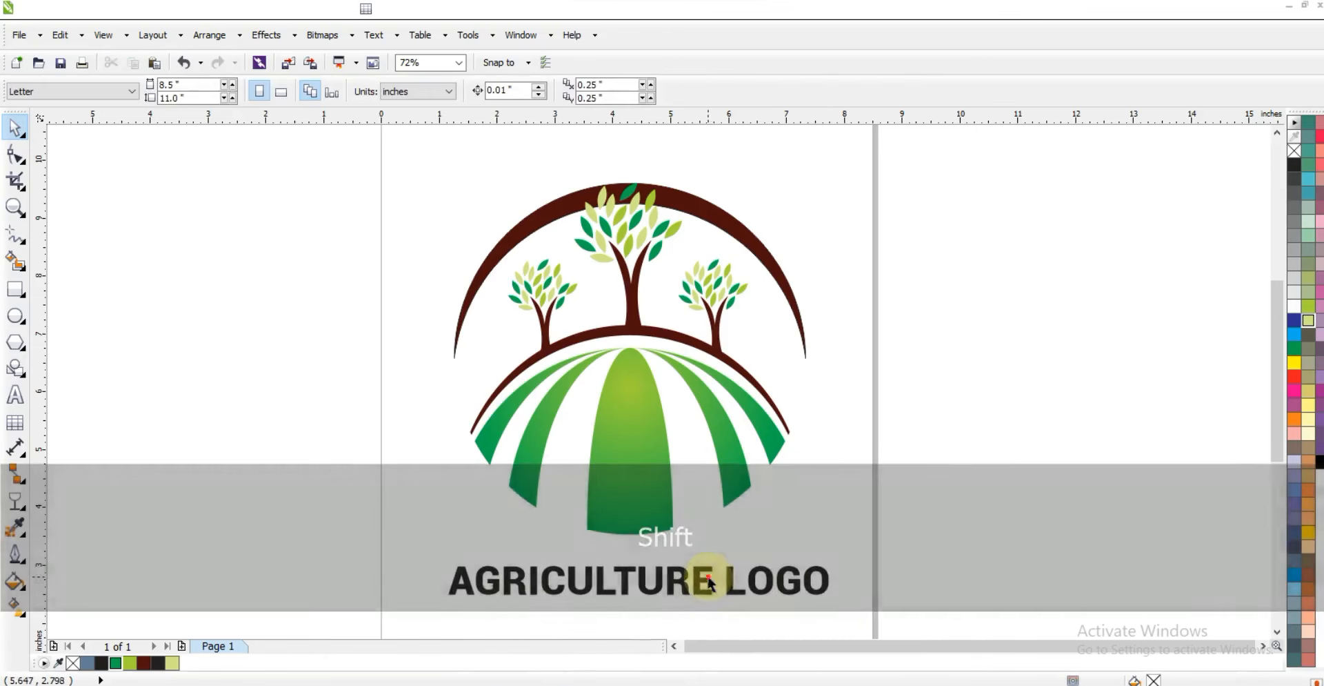
ctrl+click(737, 542)
Step: Show the finished logo in a full-screen preview
key(F5)
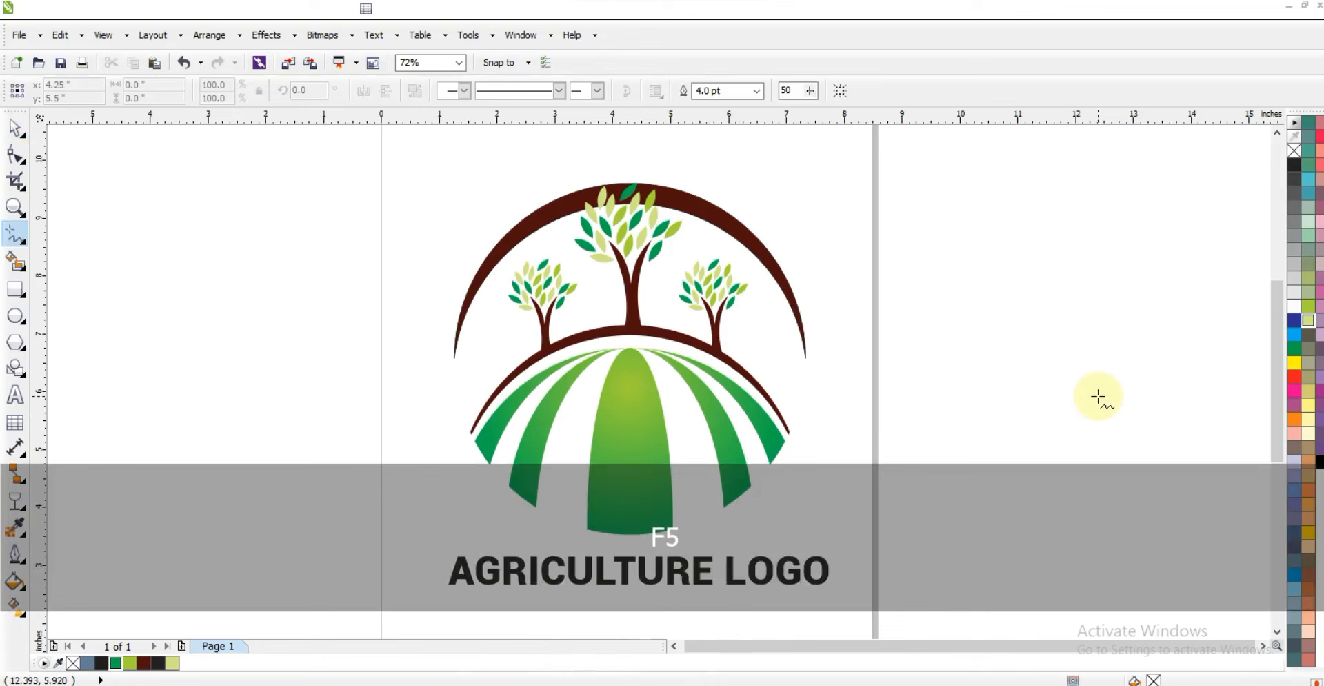
key(F4)
key(F9)
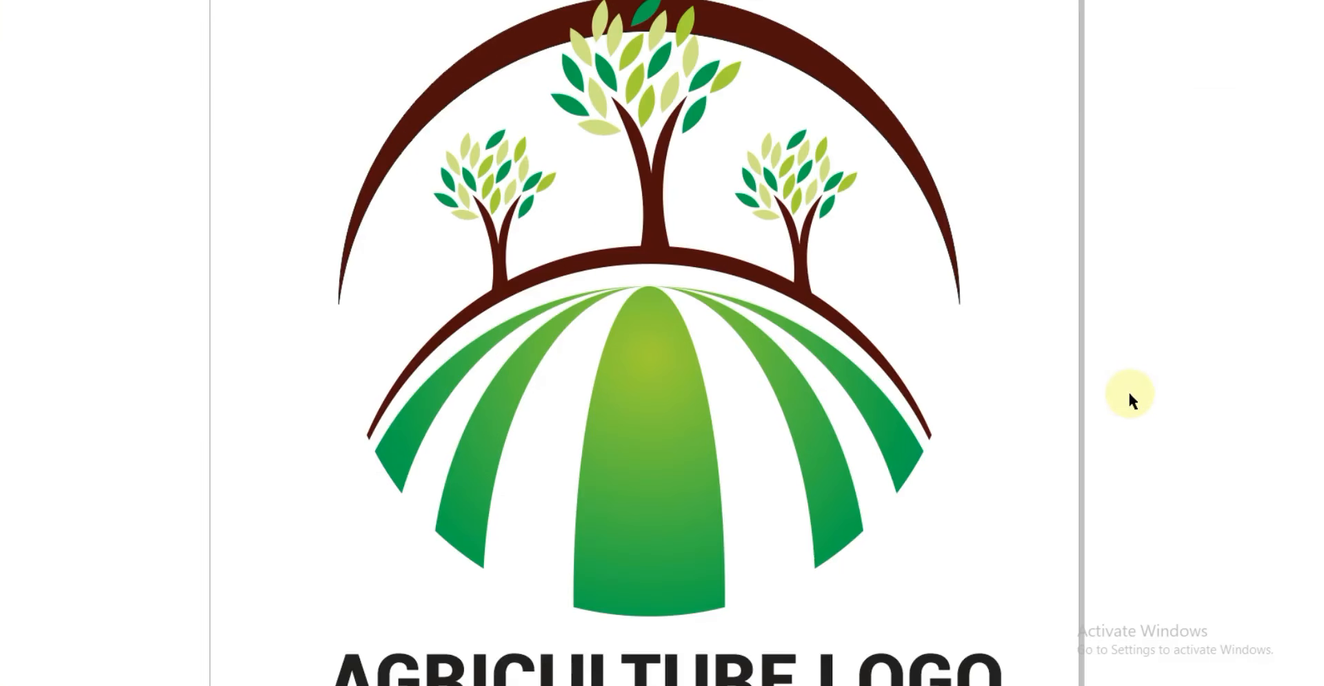